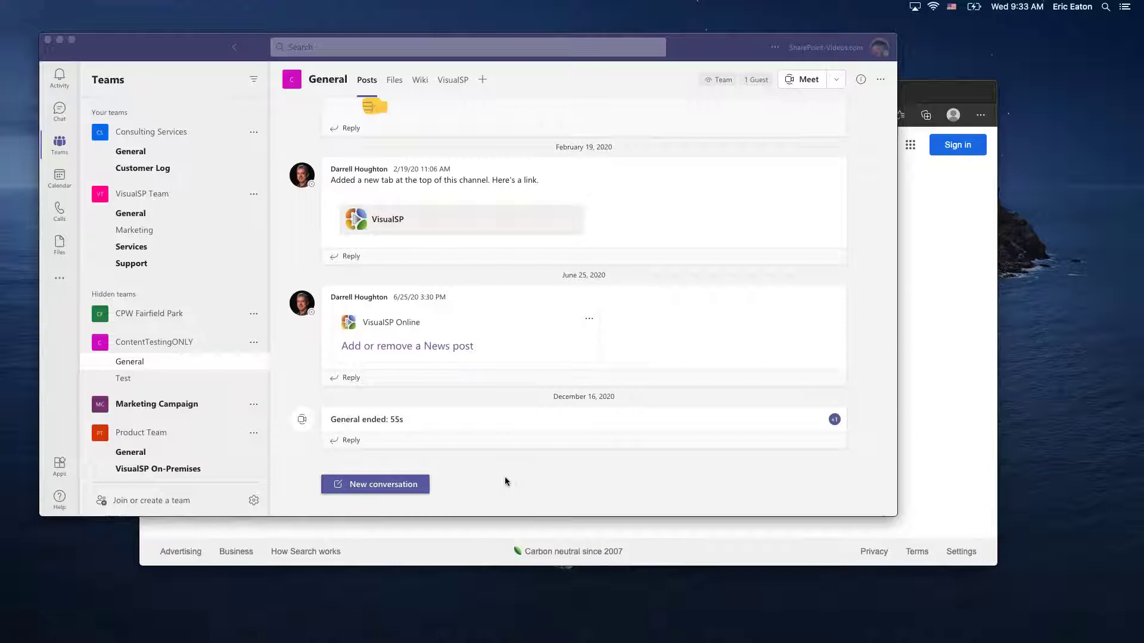
Move the Teams window slightly and switch to the August 2021 work-week Calendar.
click(547, 486)
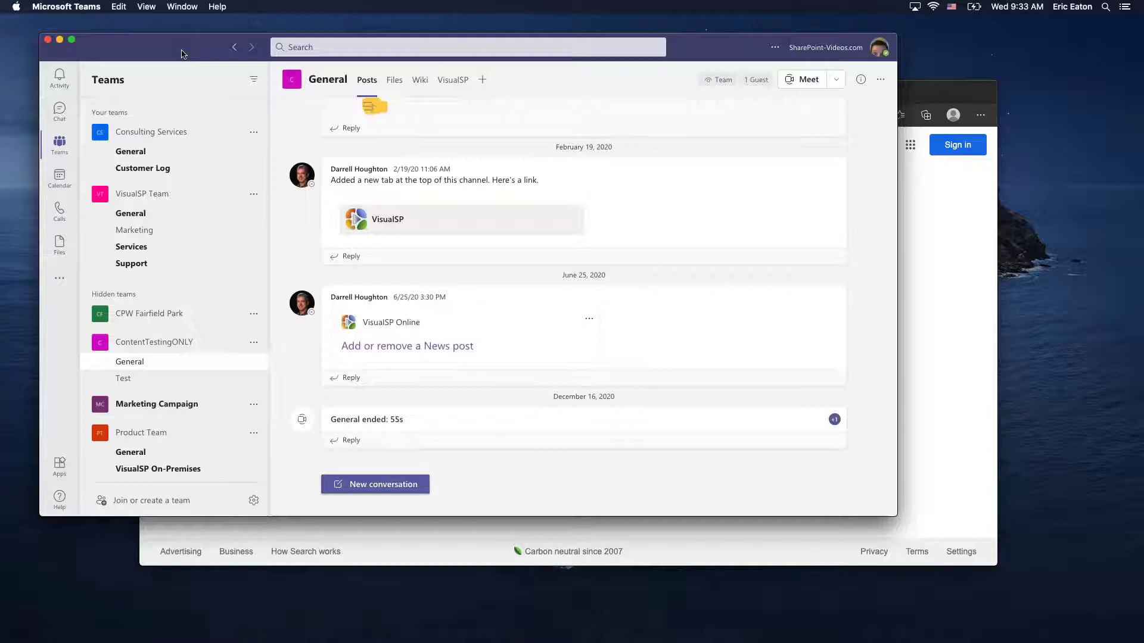
drag(182, 53, 200, 68)
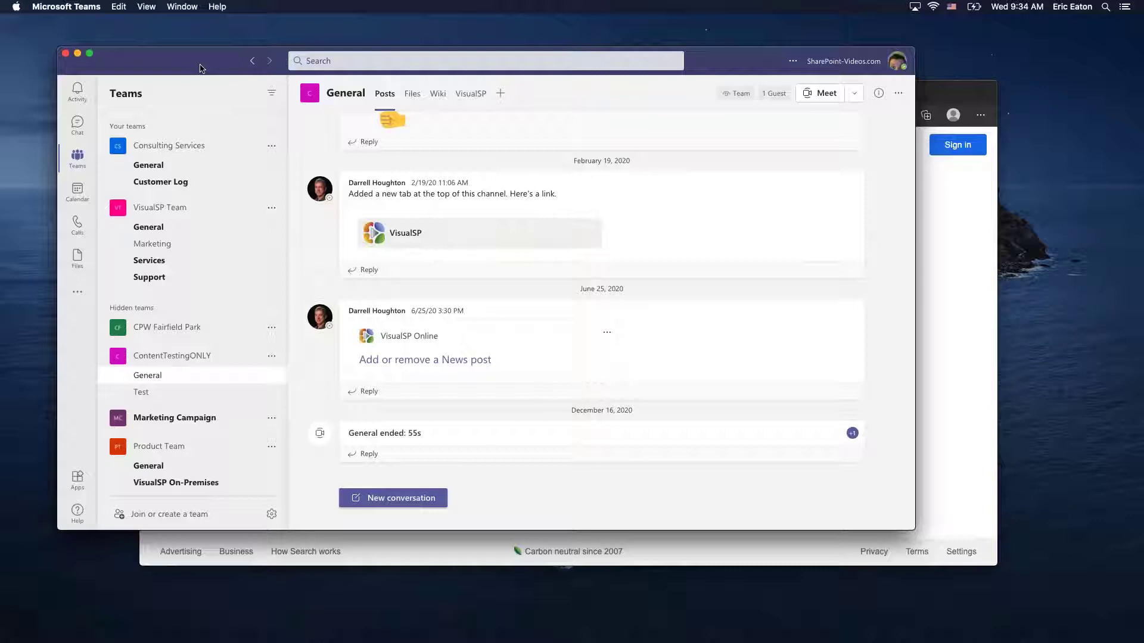
drag(200, 69, 199, 69)
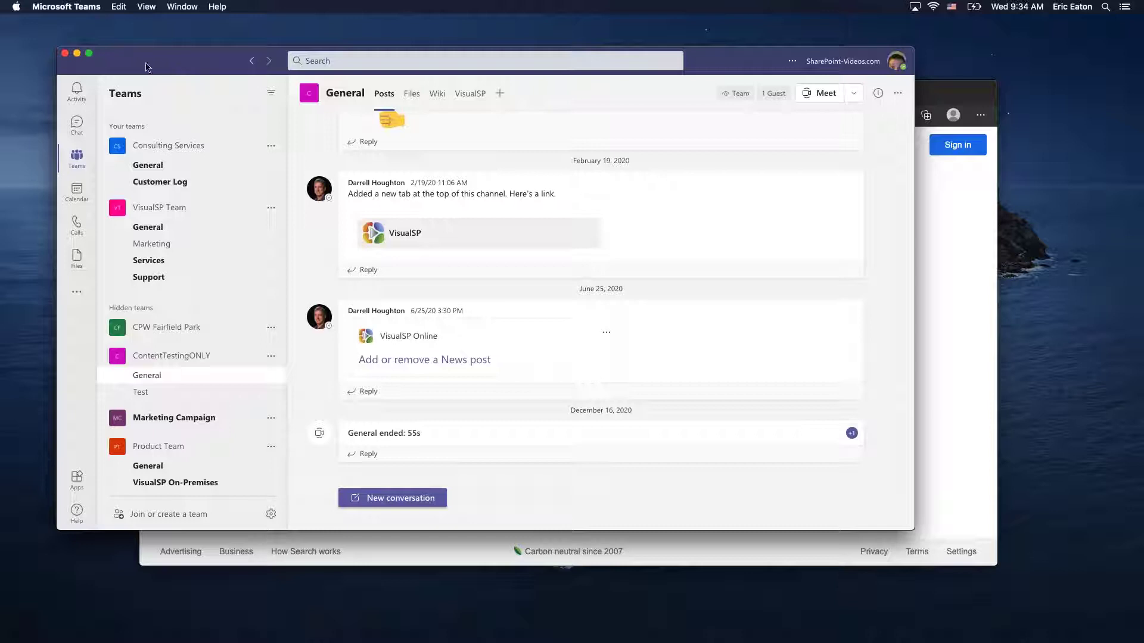
click(77, 192)
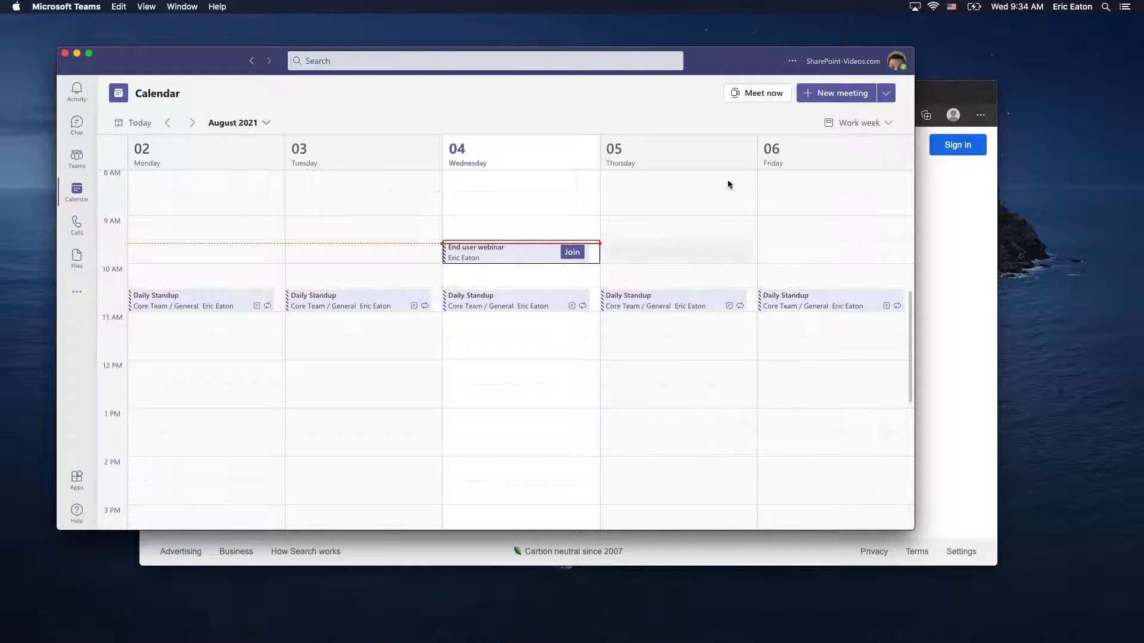
Start an instant meeting with Meet now and turn the camera off on the setup screen.
click(756, 93)
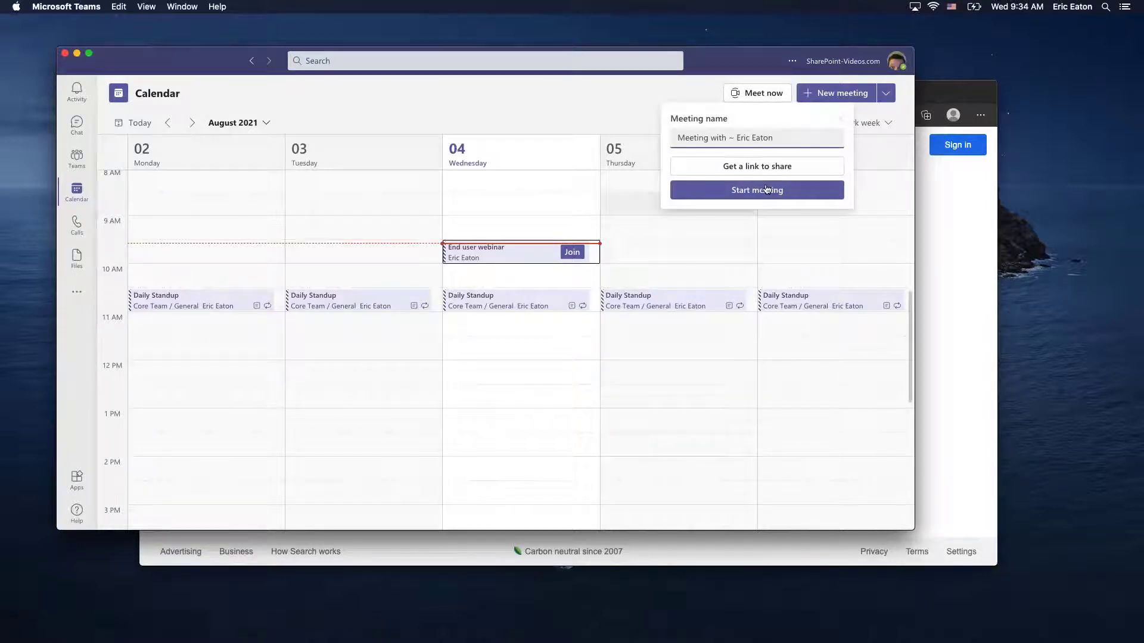
click(740, 197)
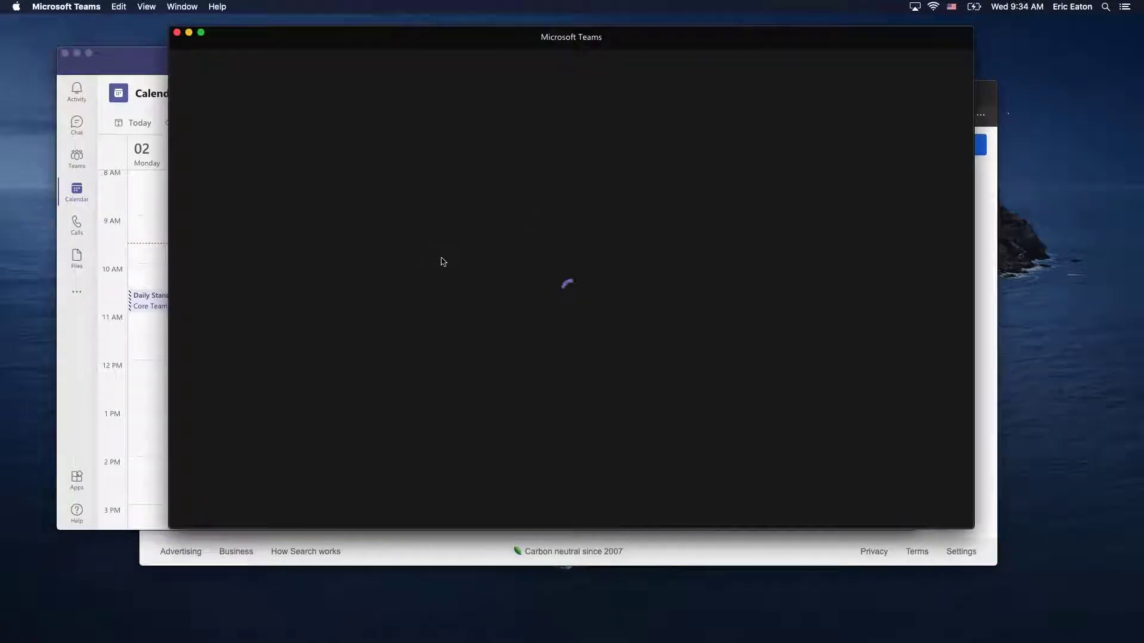
click(325, 390)
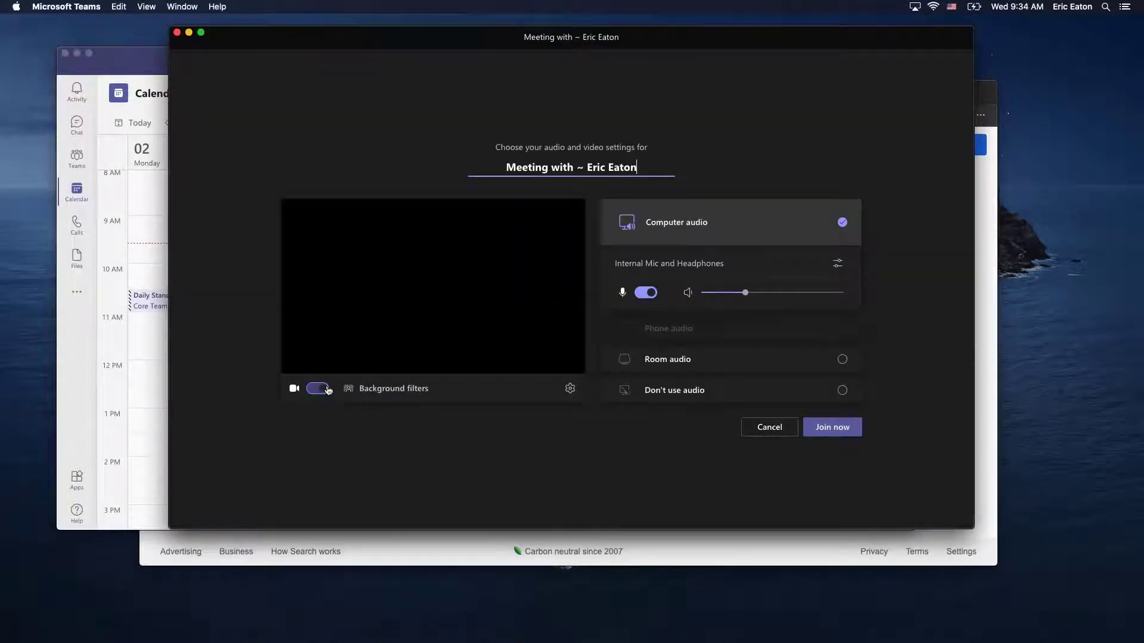
Turn the camera back on, mute the microphone, and join the instant meeting.
click(319, 389)
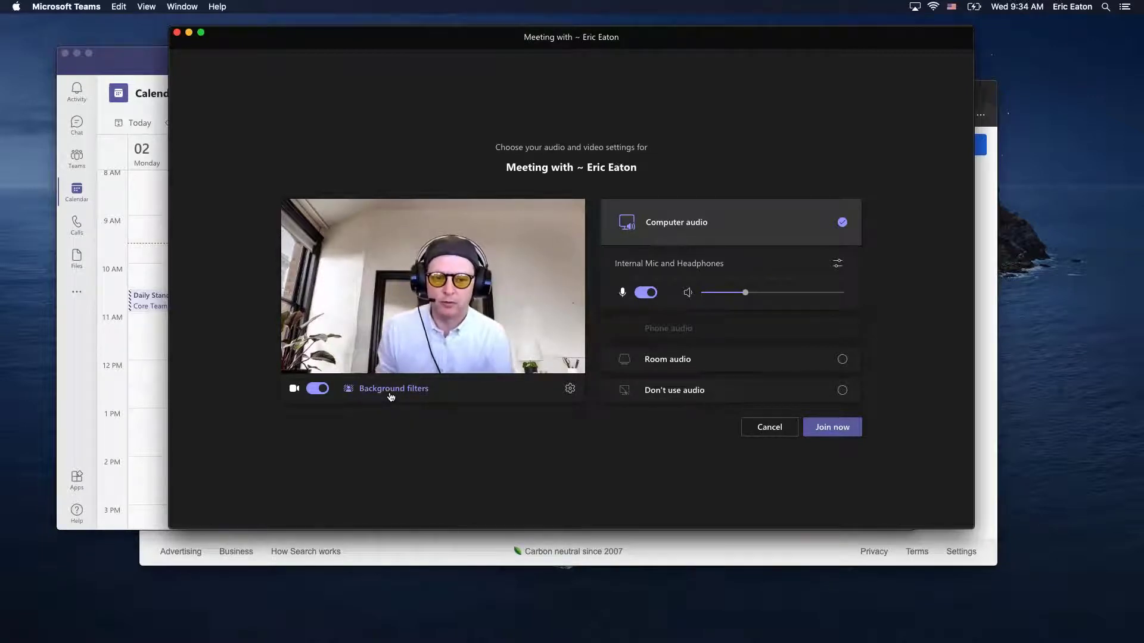
click(646, 293)
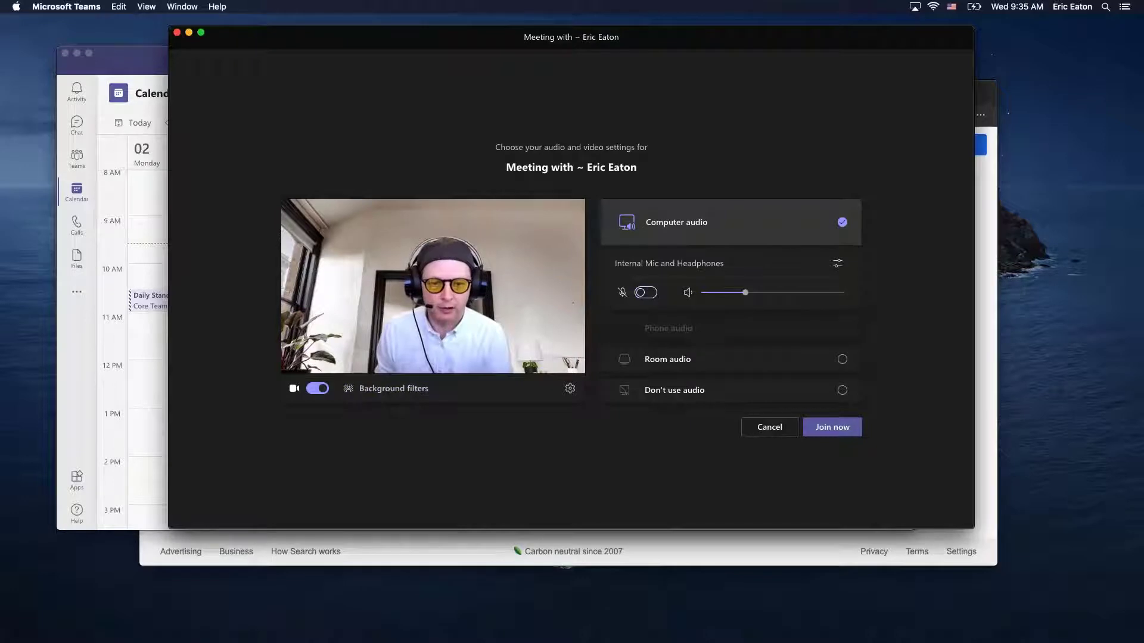
click(849, 428)
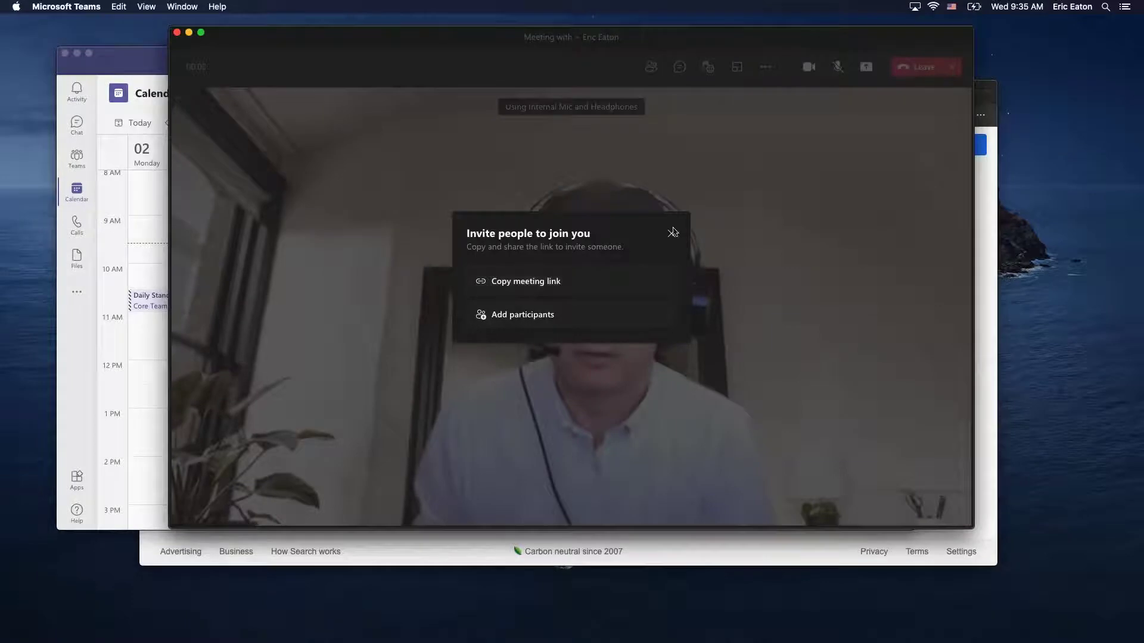
Dismiss the invite prompt and apply the office background image with blue lockers.
click(671, 233)
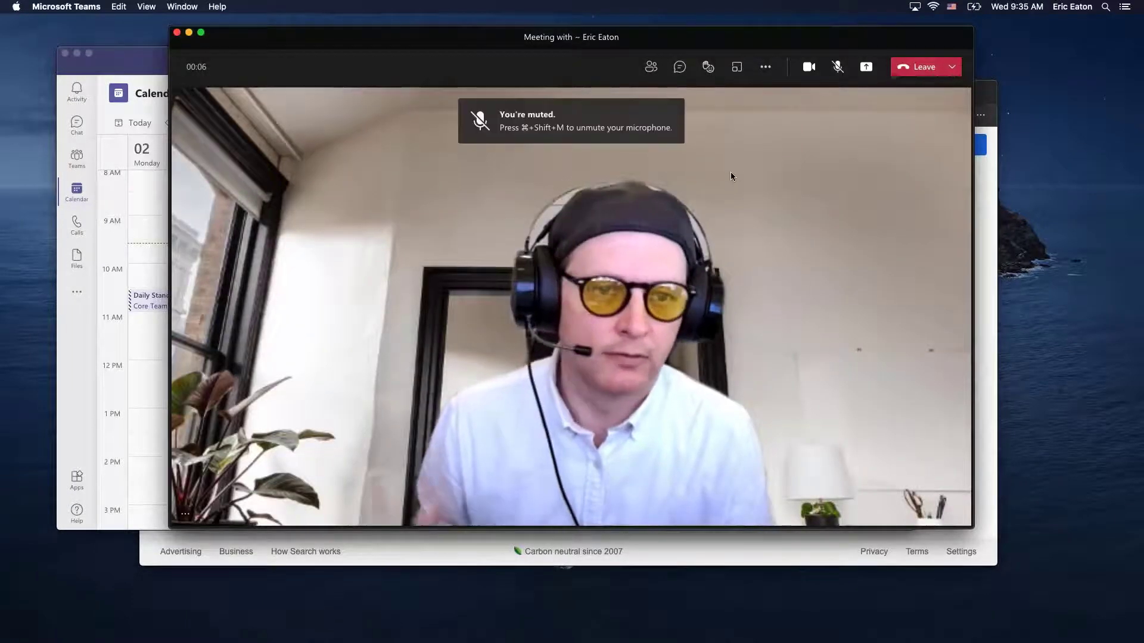
click(769, 69)
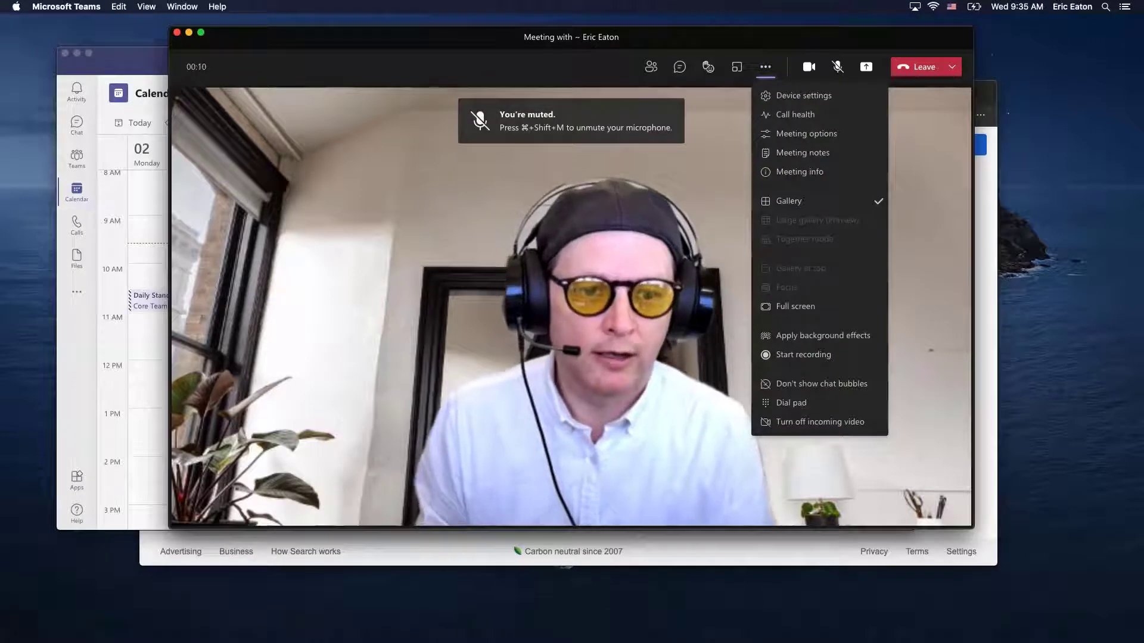
click(832, 337)
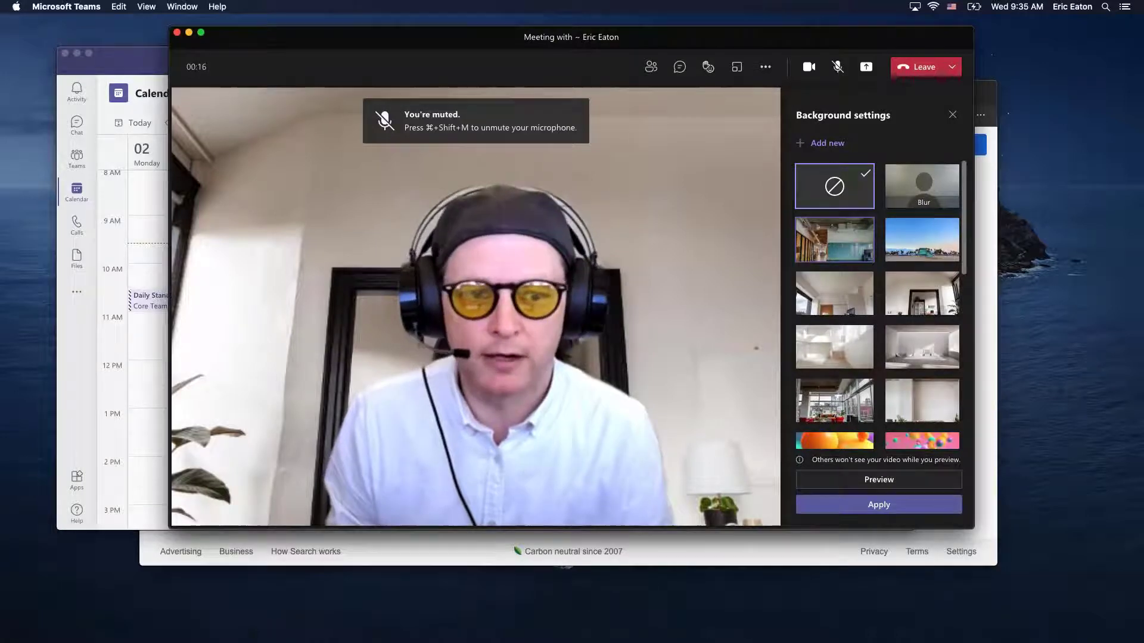
click(832, 511)
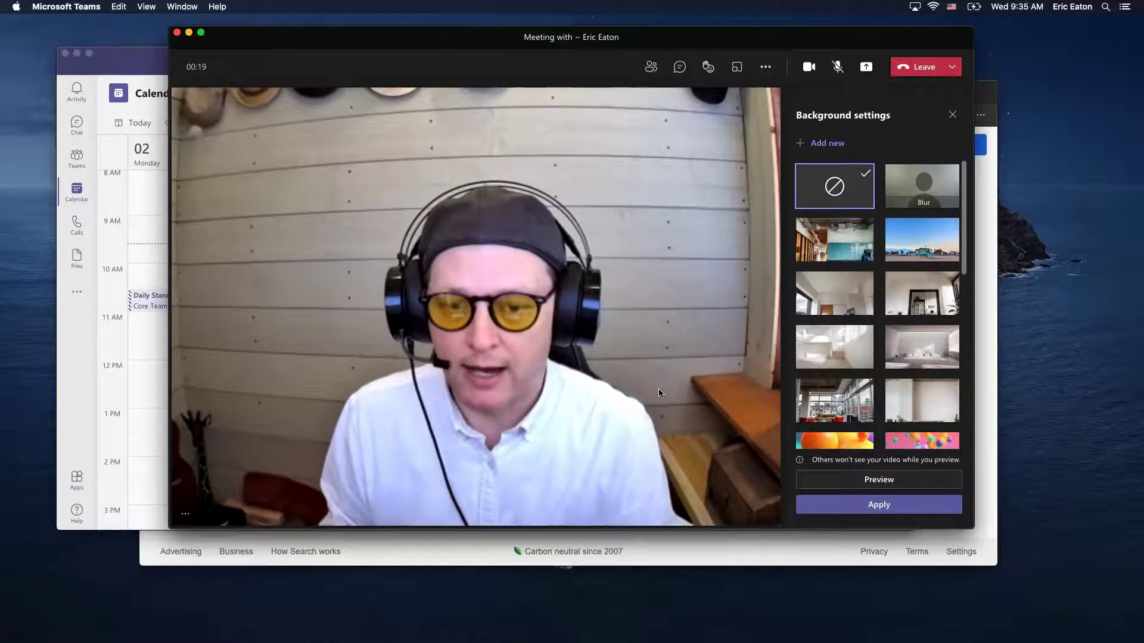
click(833, 239)
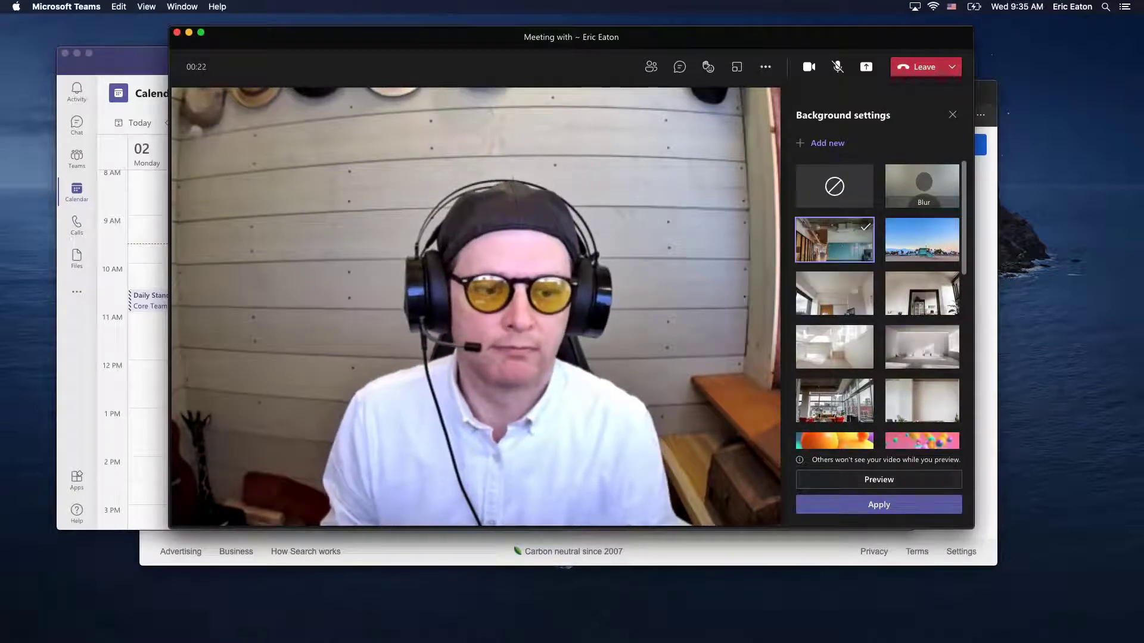
click(879, 506)
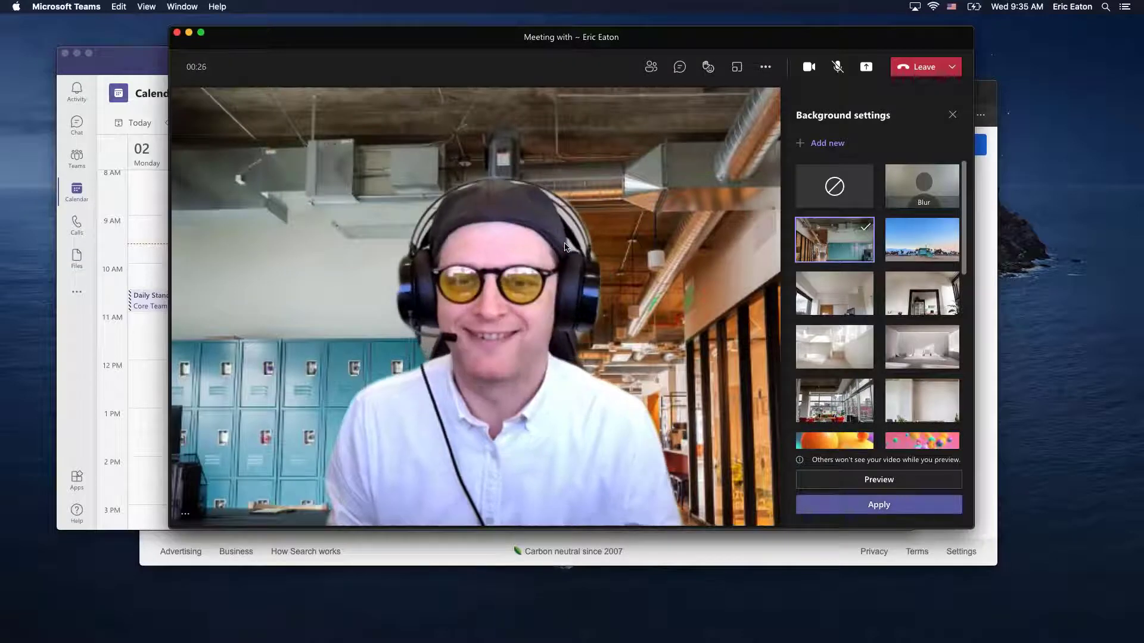
click(765, 67)
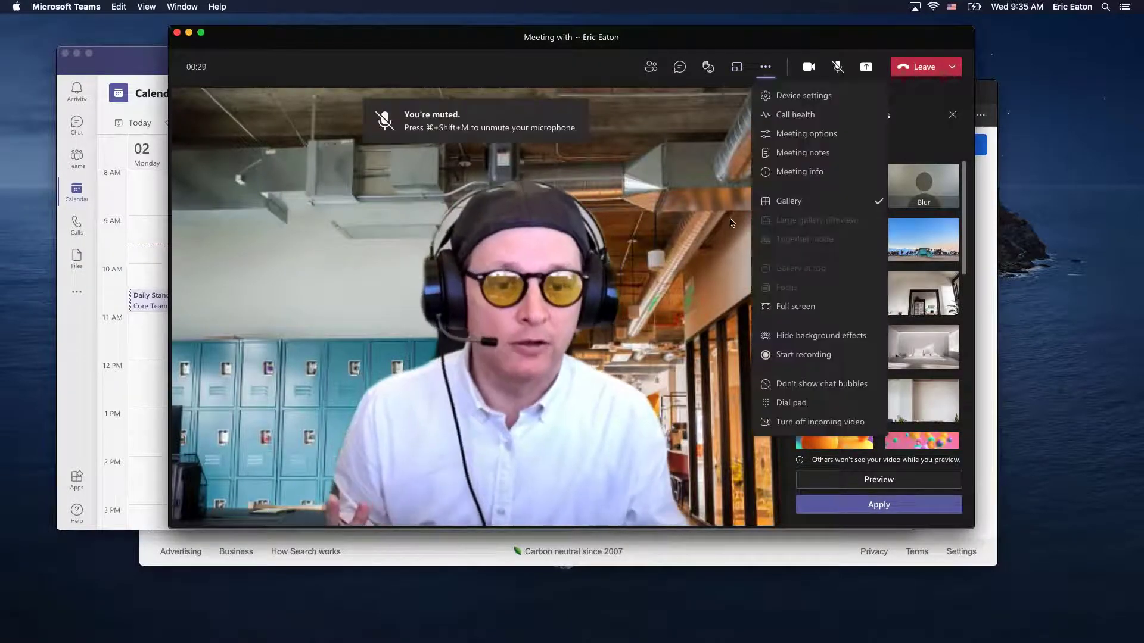
Start recording the instant meeting, then leave it with Super+Shift+H.
click(803, 355)
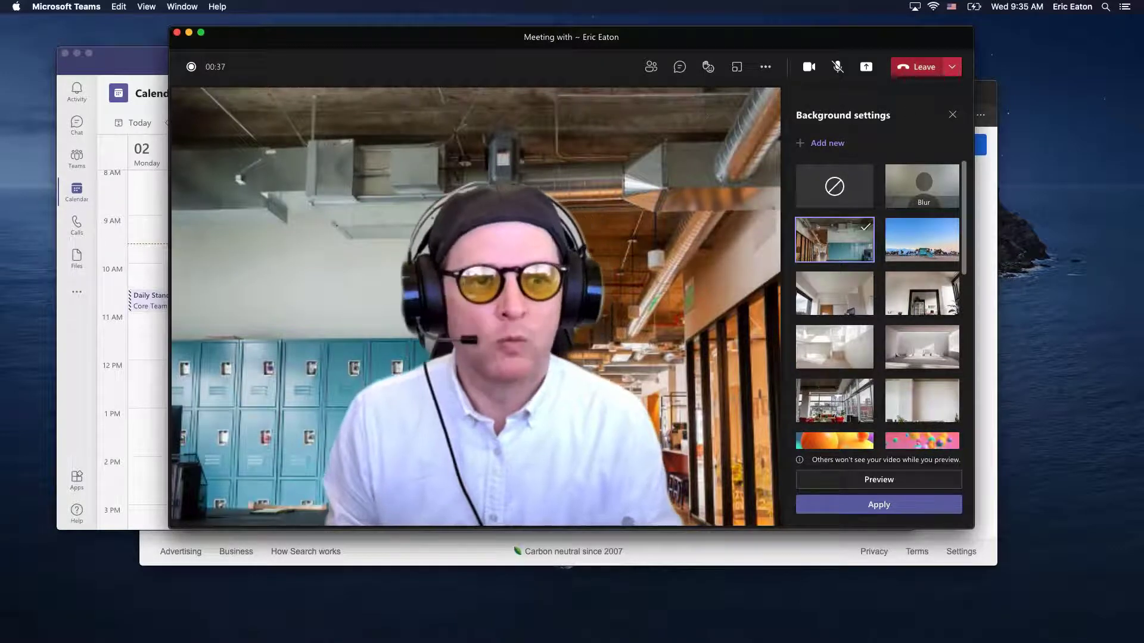
key(super+shift+h)
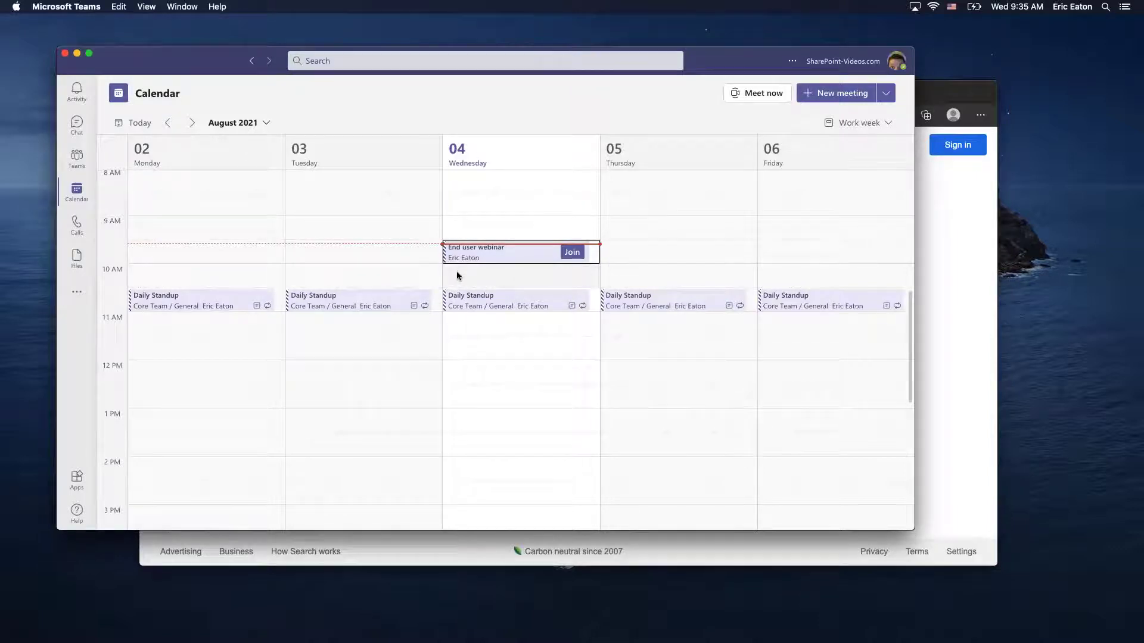
Join the End user webinar from the calendar with the current camera and muted microphone.
click(572, 253)
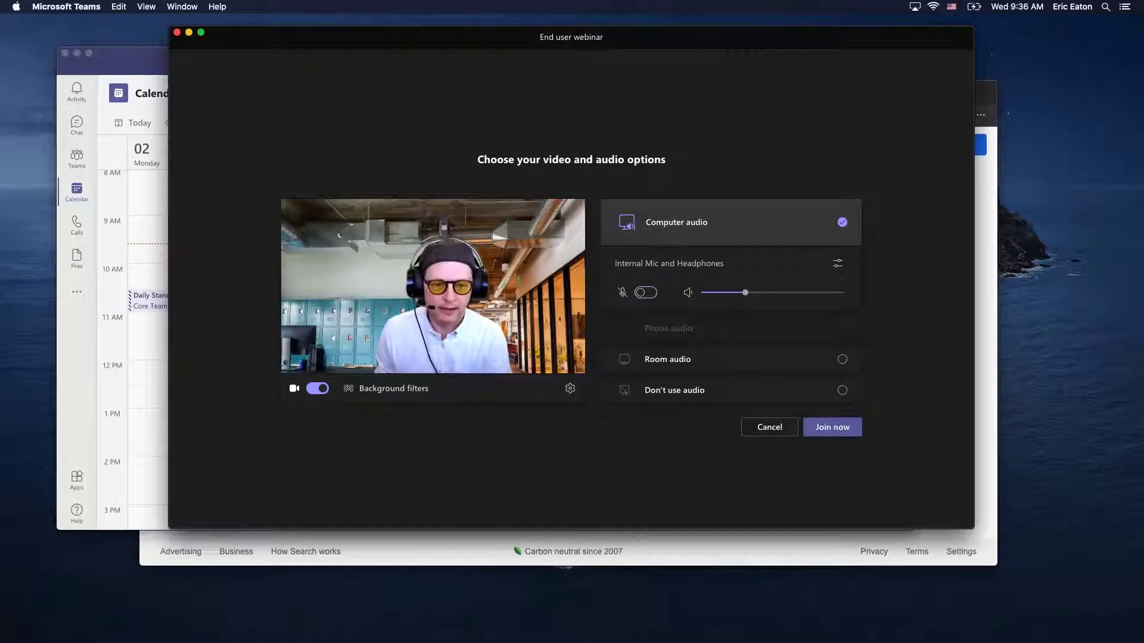
click(846, 433)
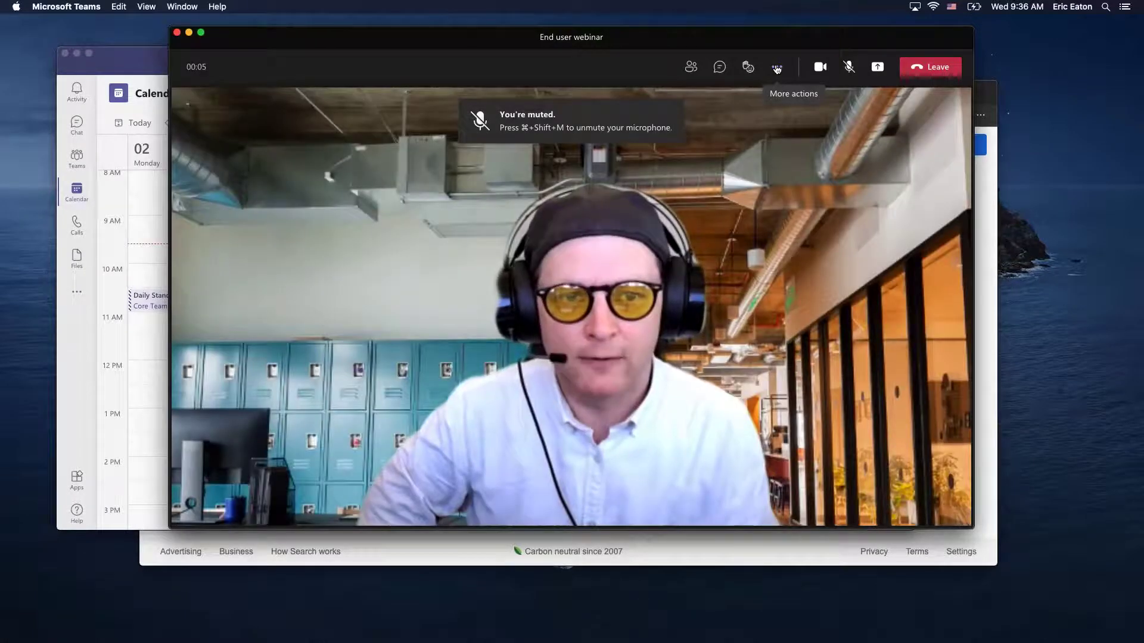
Check the More actions menu, close it, and leave the End user webinar.
click(777, 68)
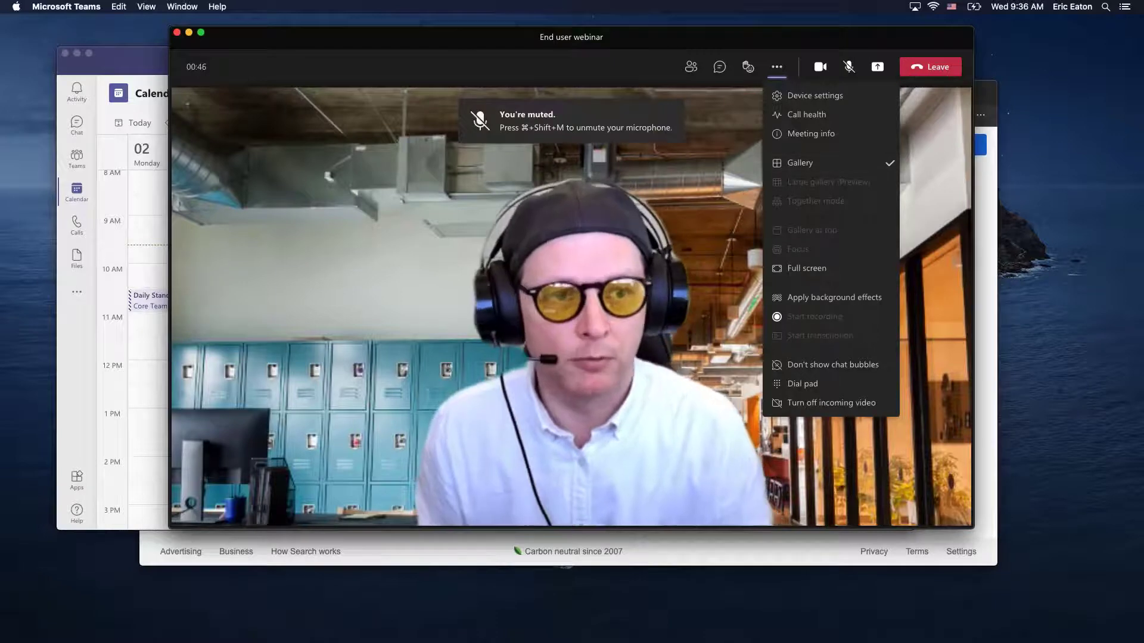
click(876, 54)
click(930, 67)
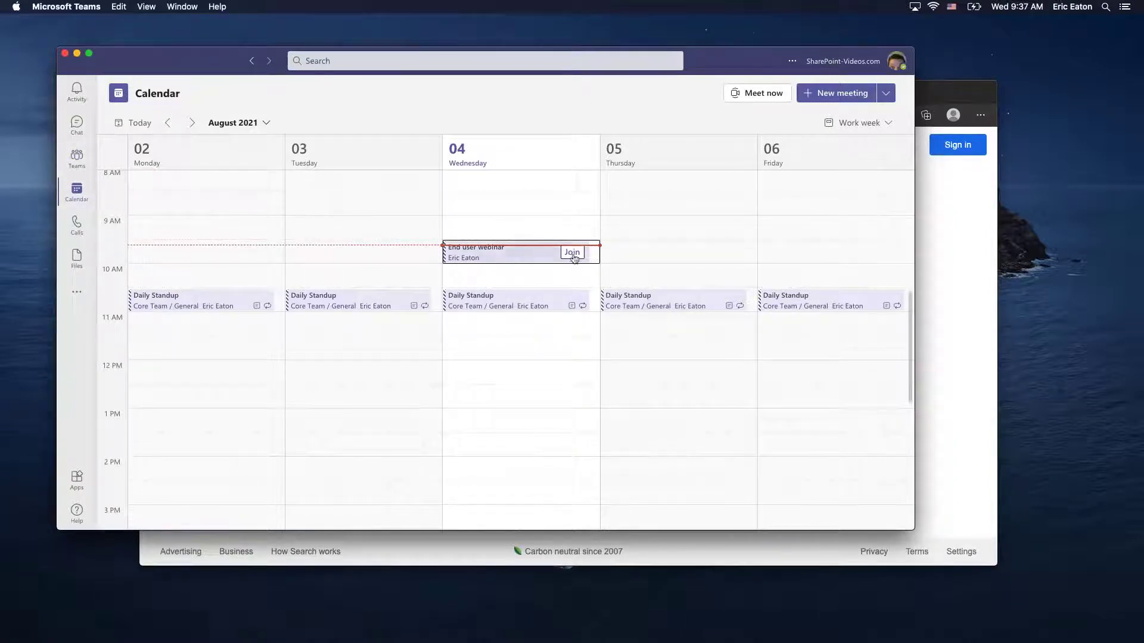
Return to the General channel and start a formatted post with subject 'This is a subject'.
click(70, 168)
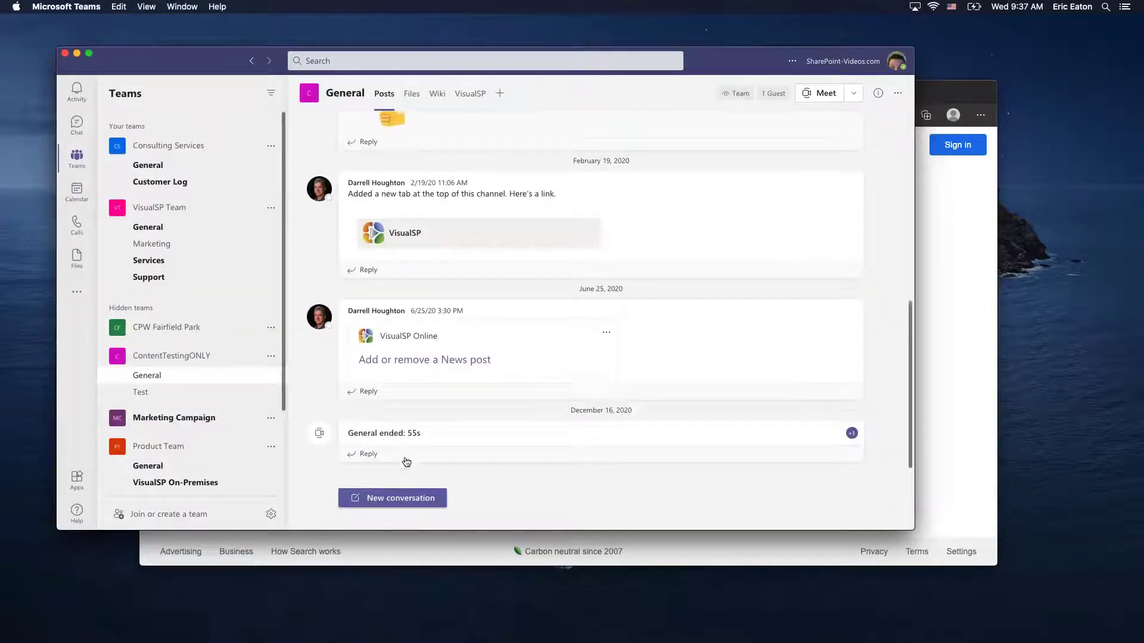
click(419, 498)
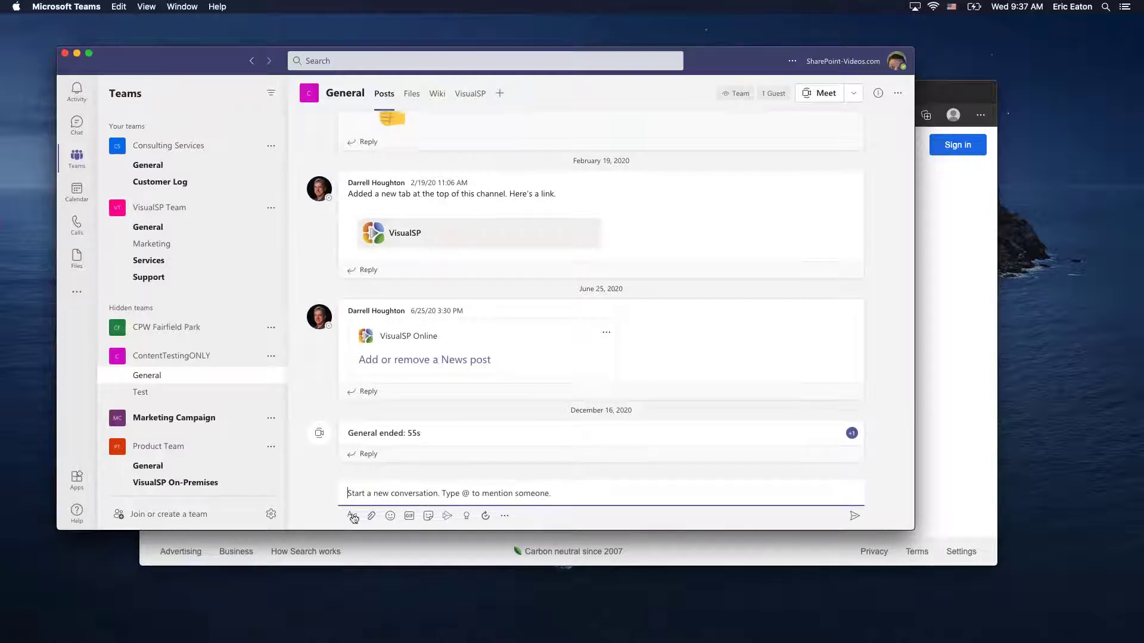
click(352, 518)
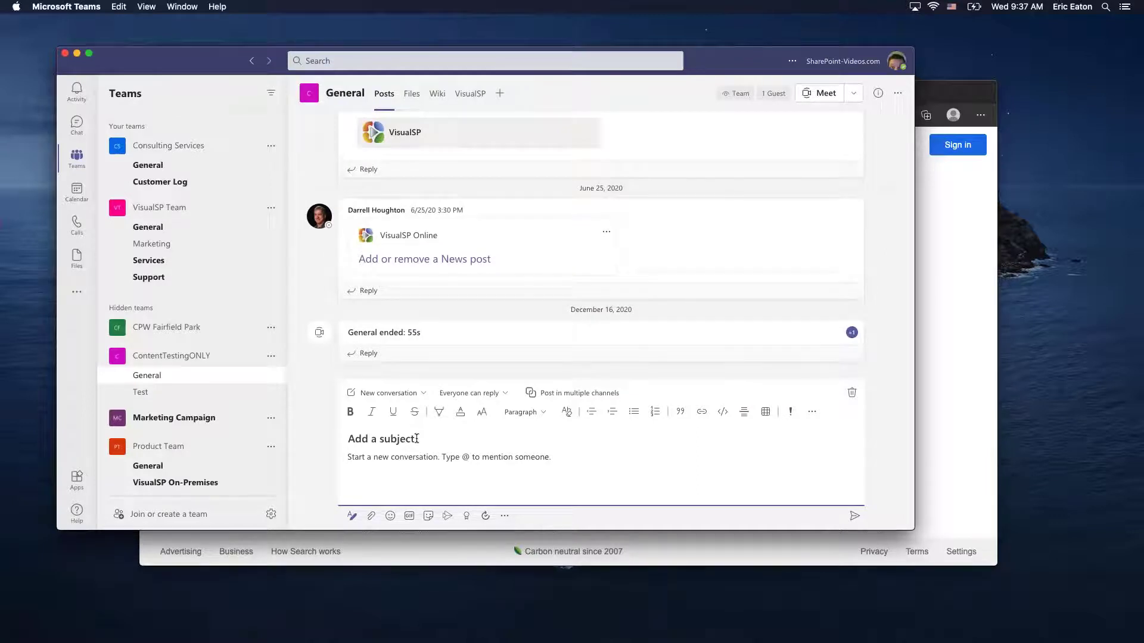
text(This is a)
key(BackSpace)
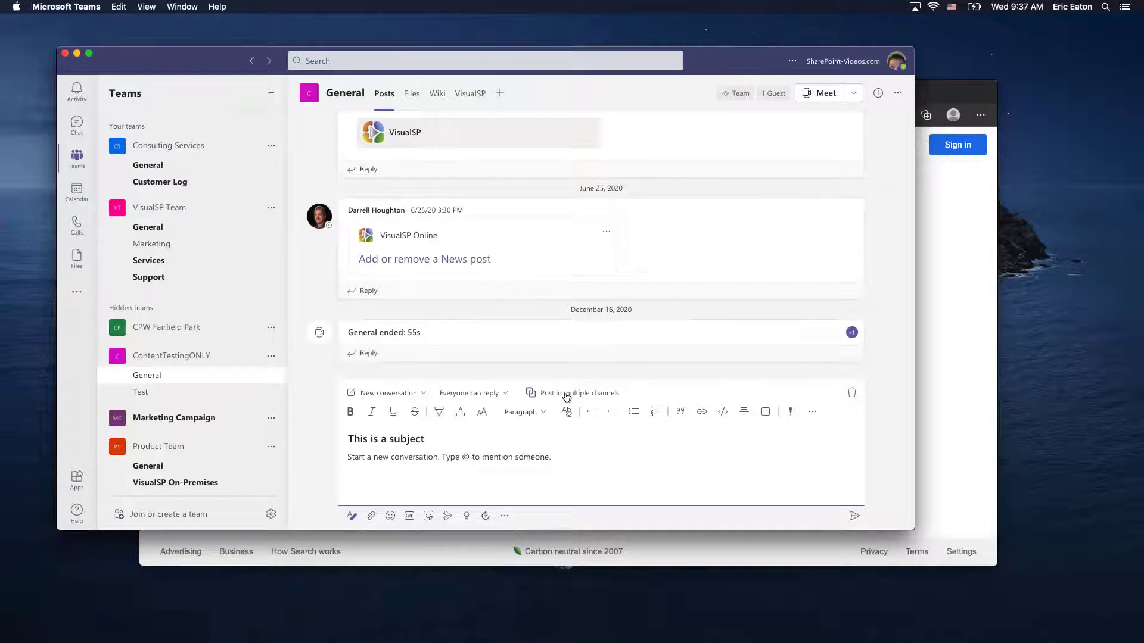
Post it as an announcement titled 'This is an announcement banner' with body 'Hello world.'.
click(422, 393)
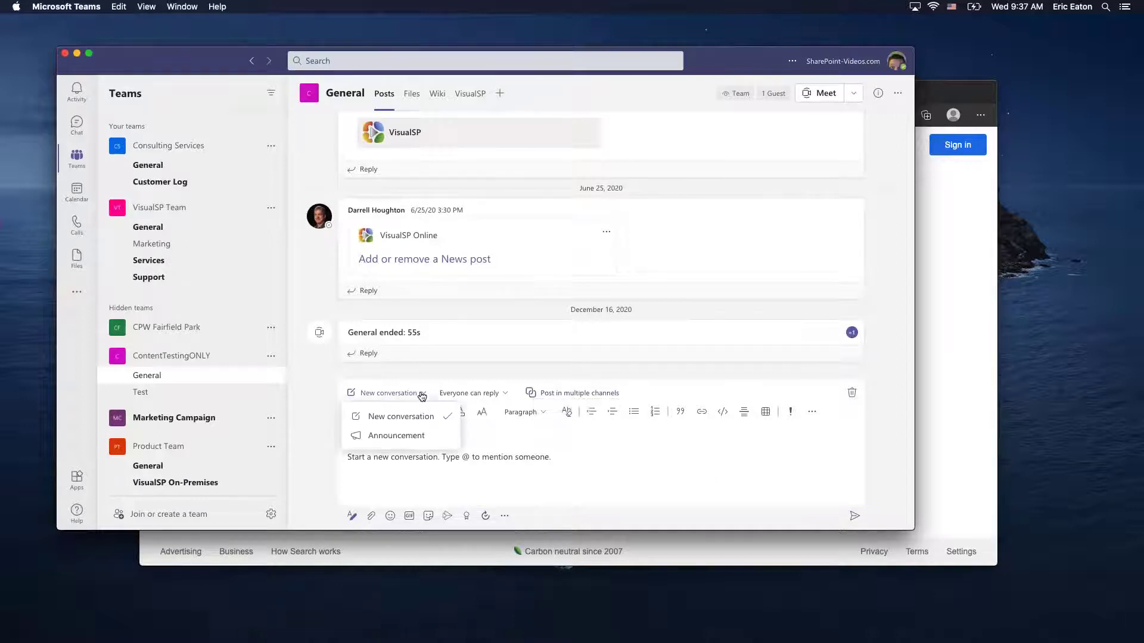
click(395, 435)
text(Th)
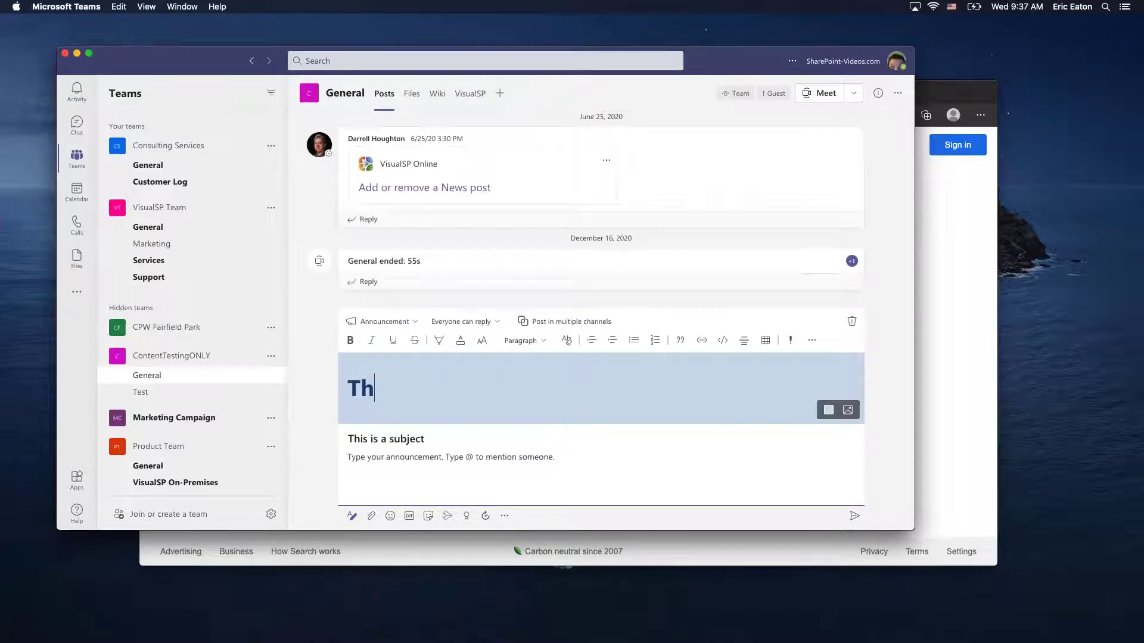
text(is is an announ)
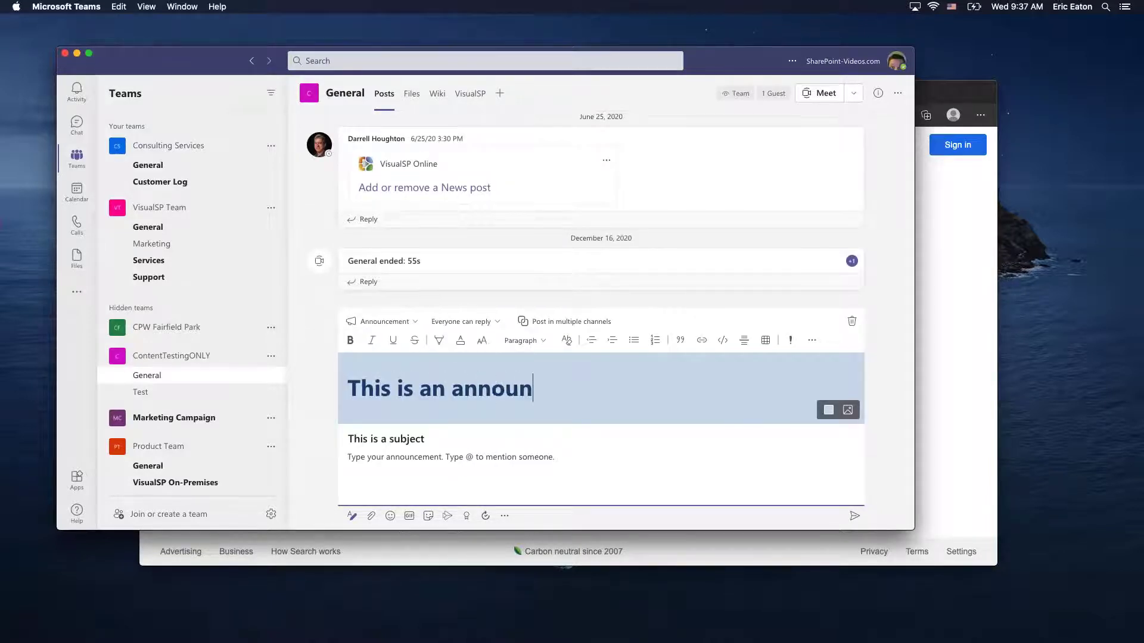
text(cement banner)
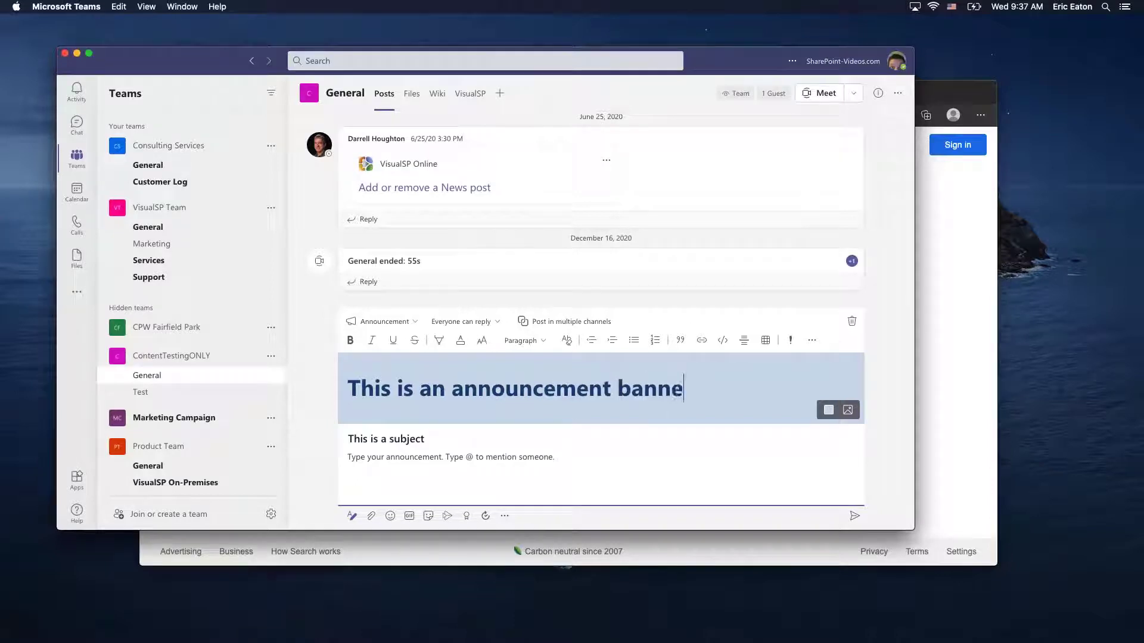
click(508, 469)
text(Hello world.)
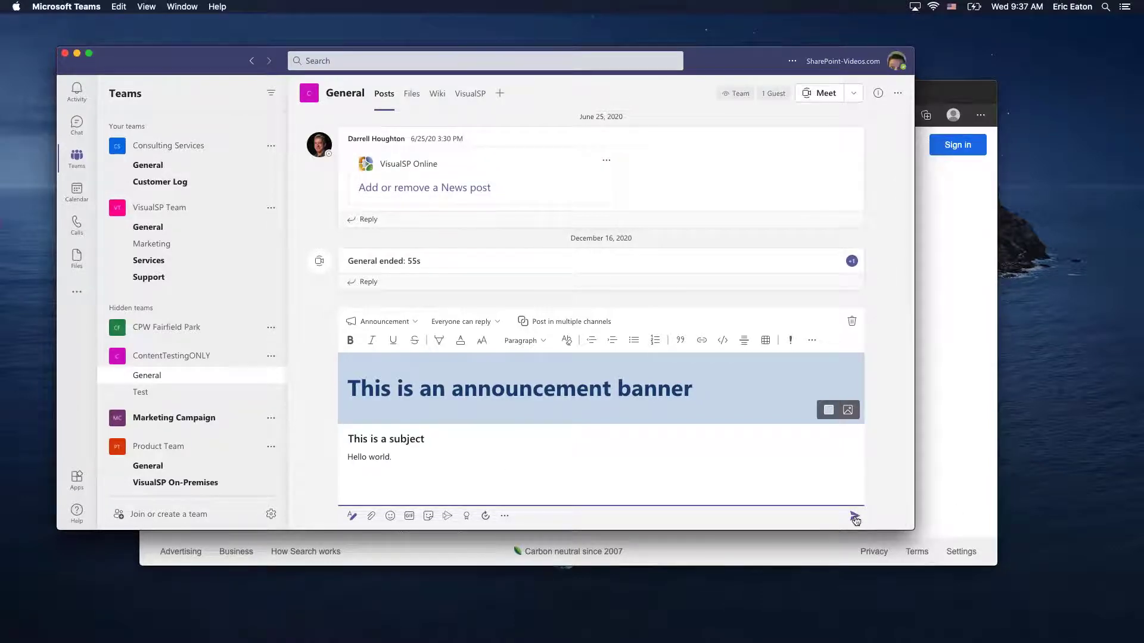
click(854, 517)
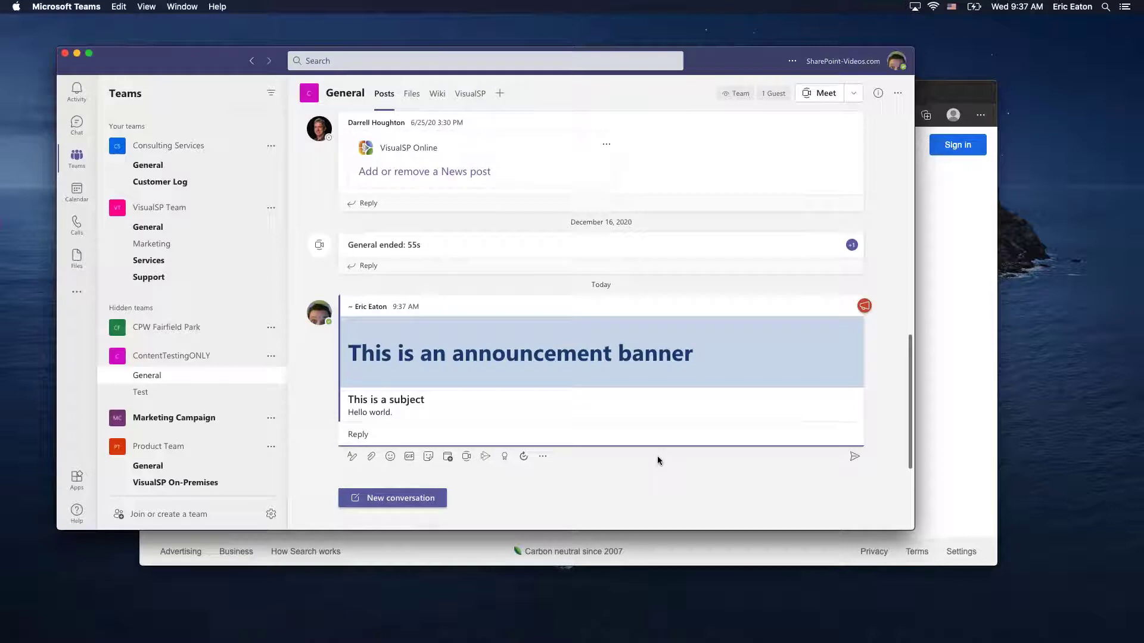
mouse_move(689, 322)
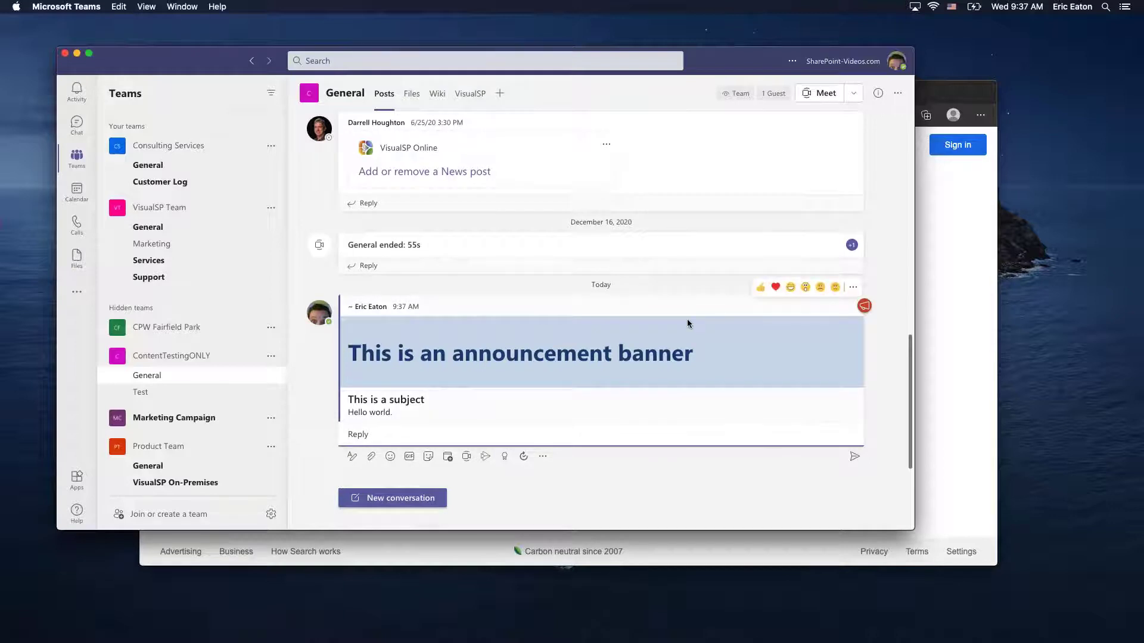
Load office.com in Edge.
click(934, 394)
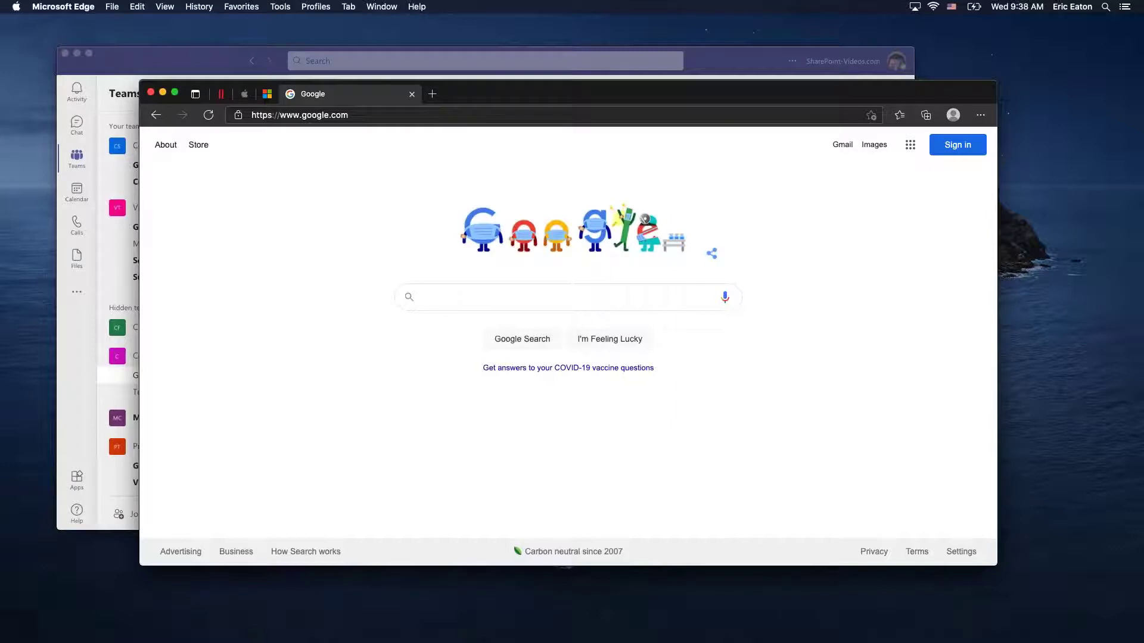
key(super+l)
text(offic)
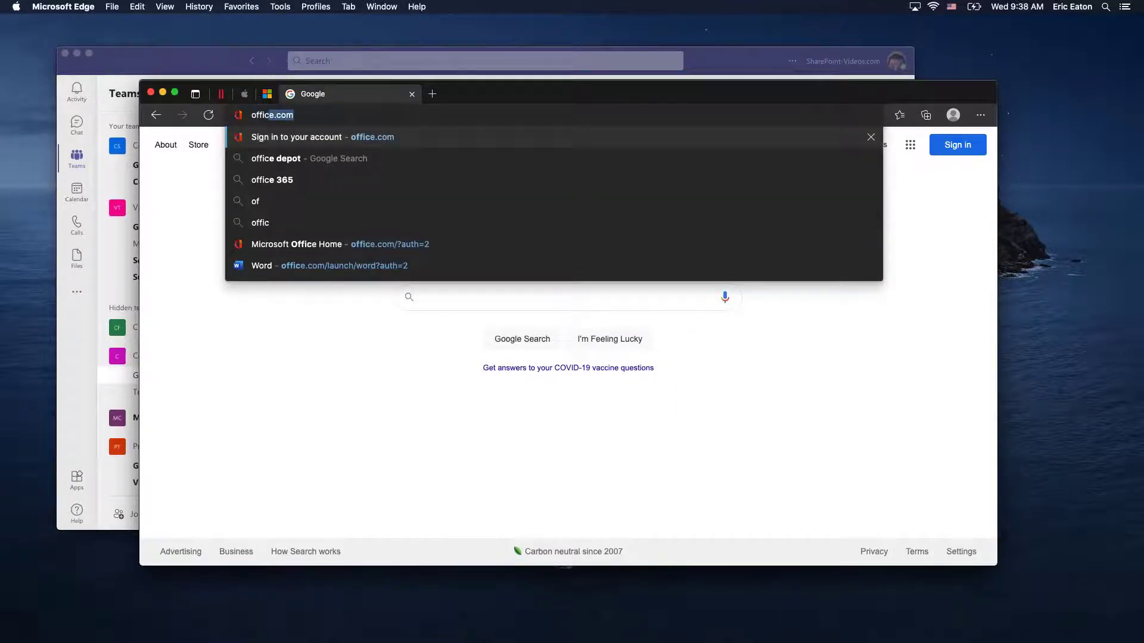
key(Return)
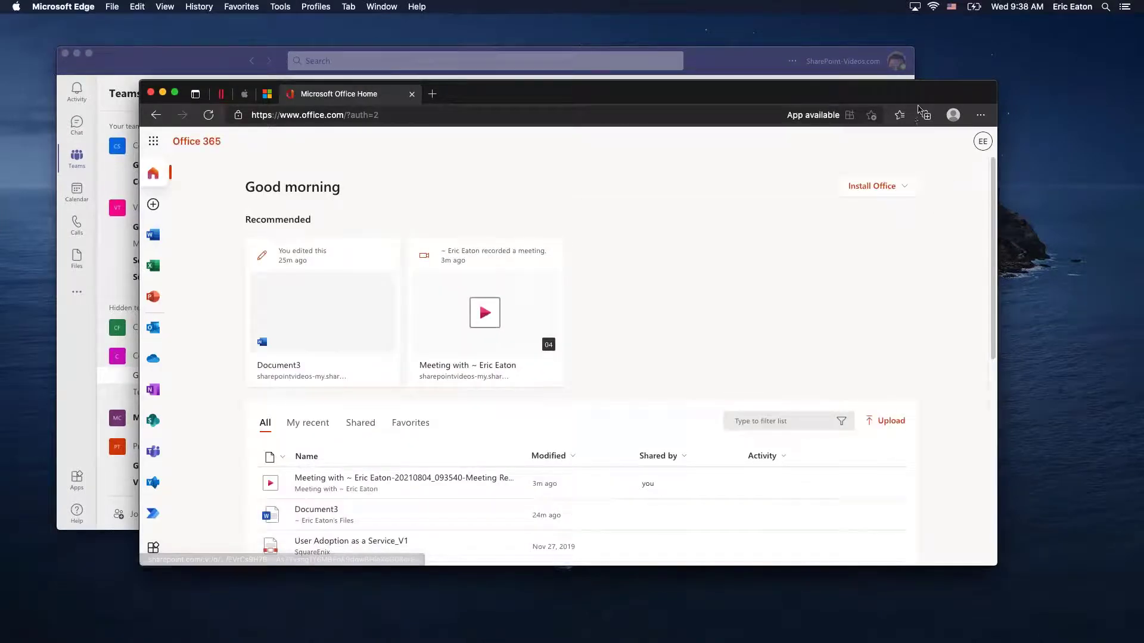
Sign out of the Office account from the EE avatar menu.
click(953, 117)
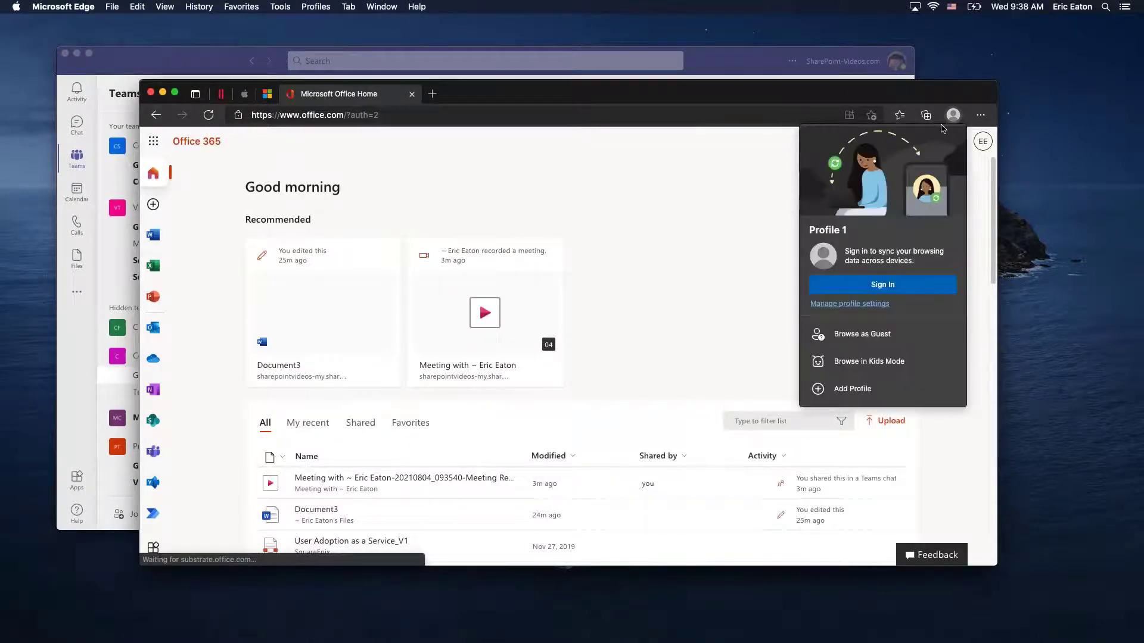
click(756, 148)
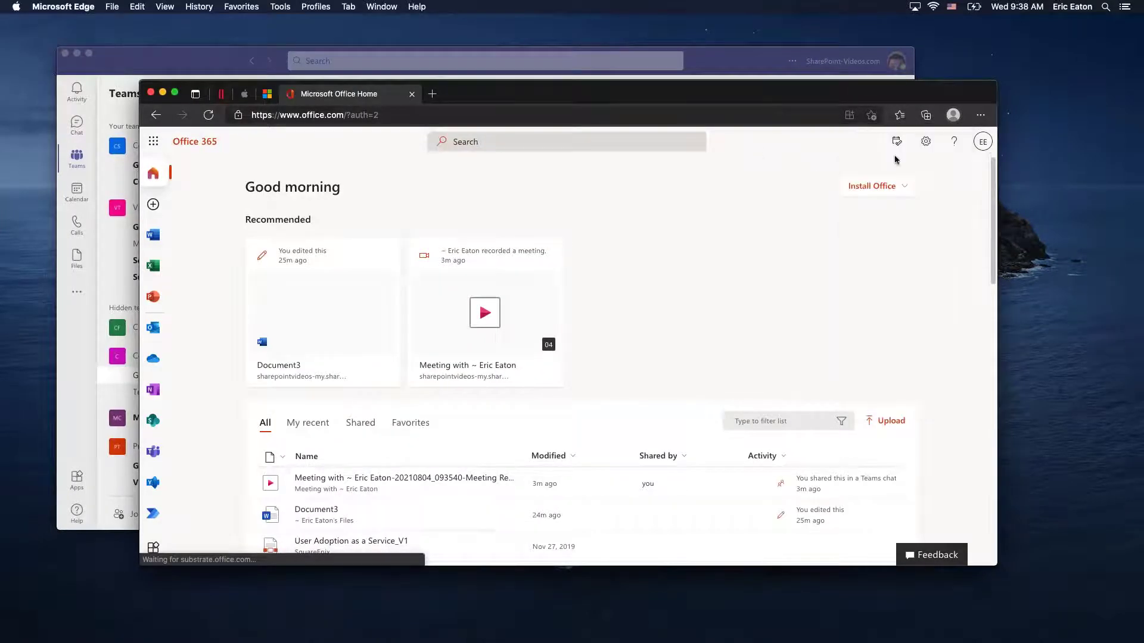
click(984, 148)
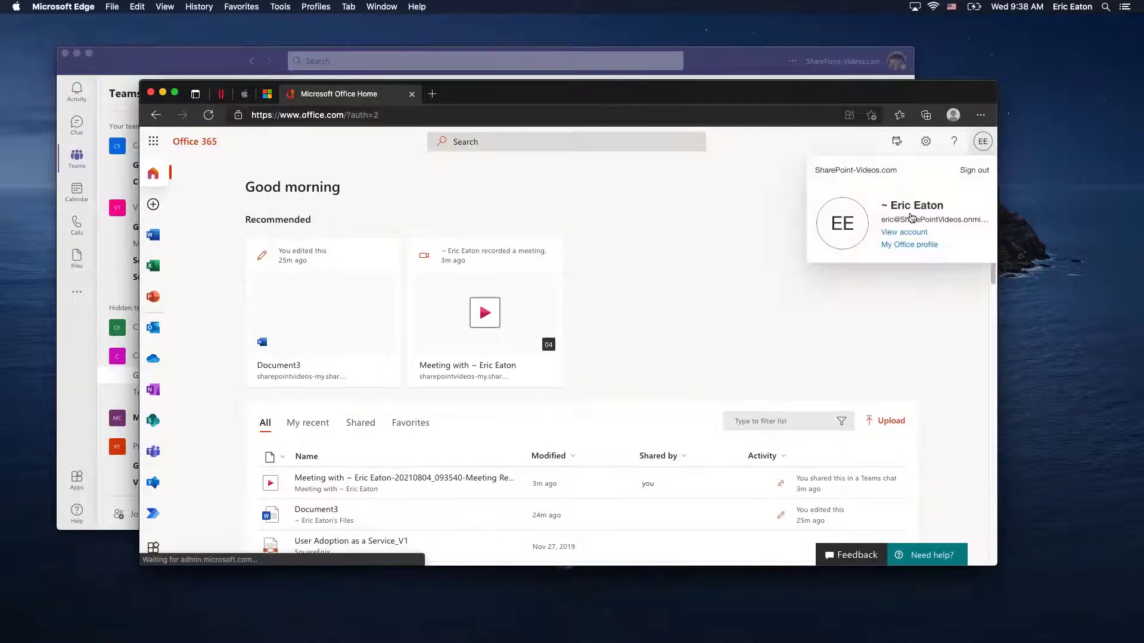
click(975, 172)
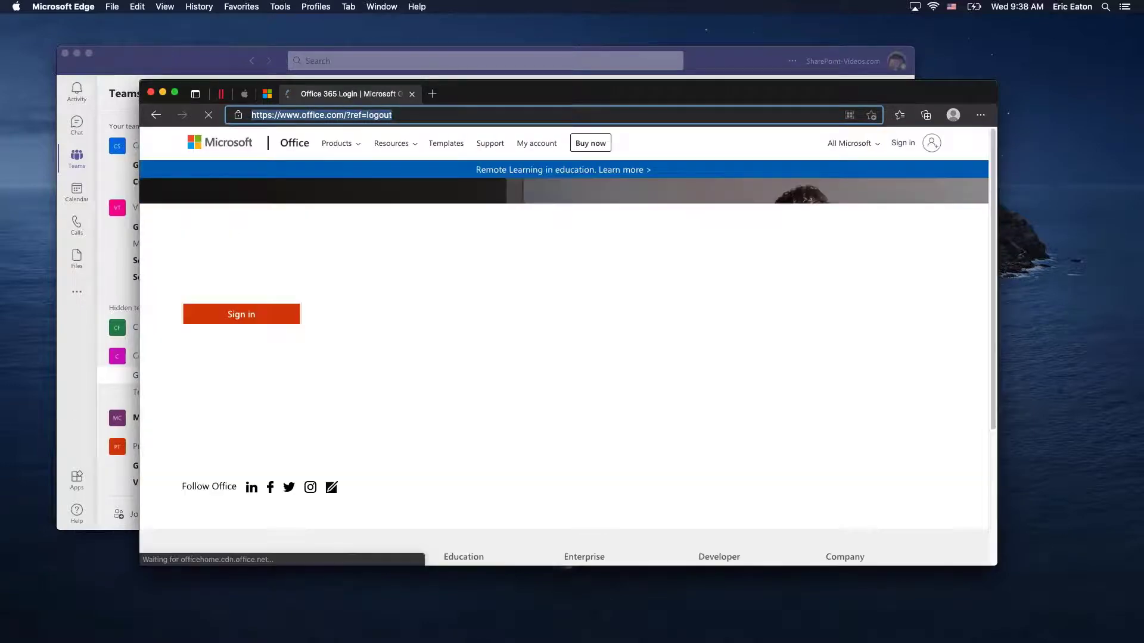
Sign back in with the saved password and stay signed in, suppressing the prompt.
click(241, 314)
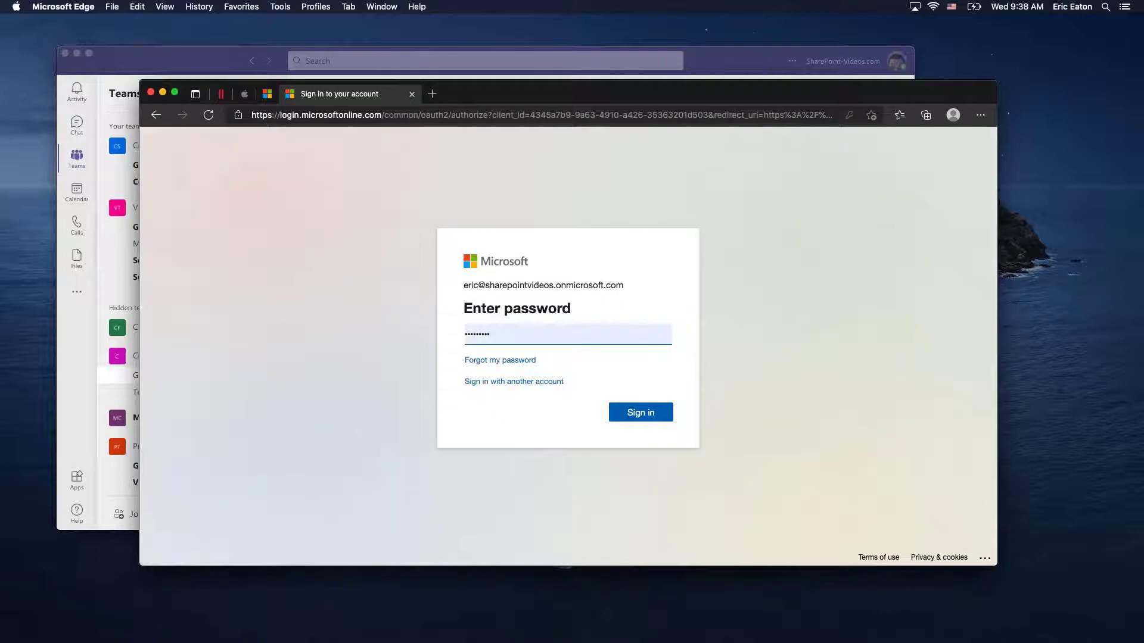
click(630, 413)
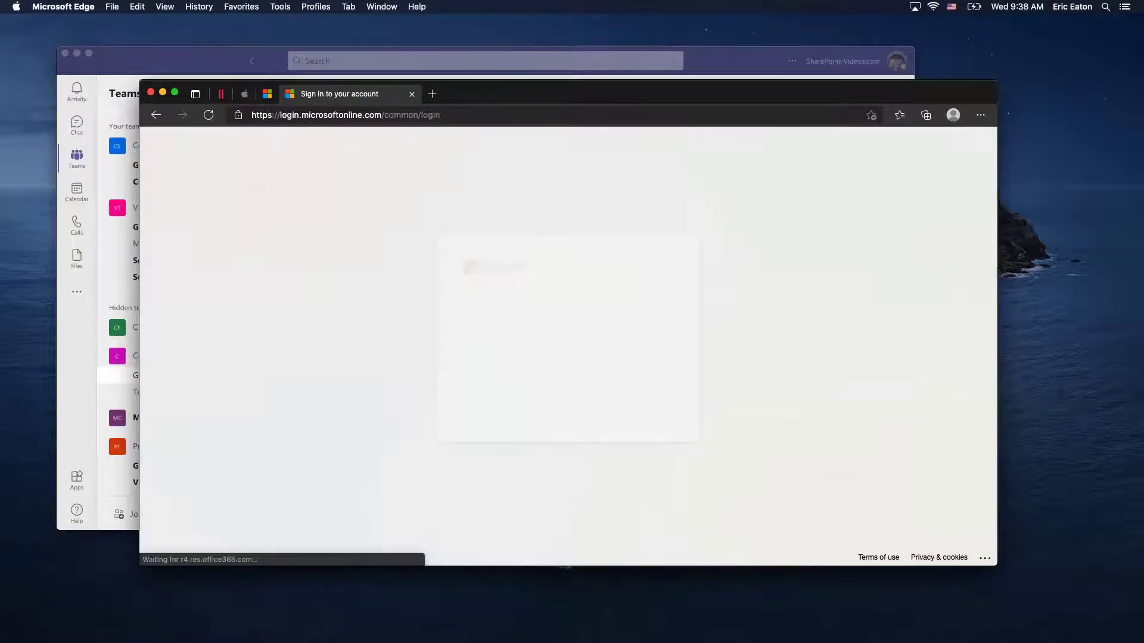
click(471, 376)
click(653, 411)
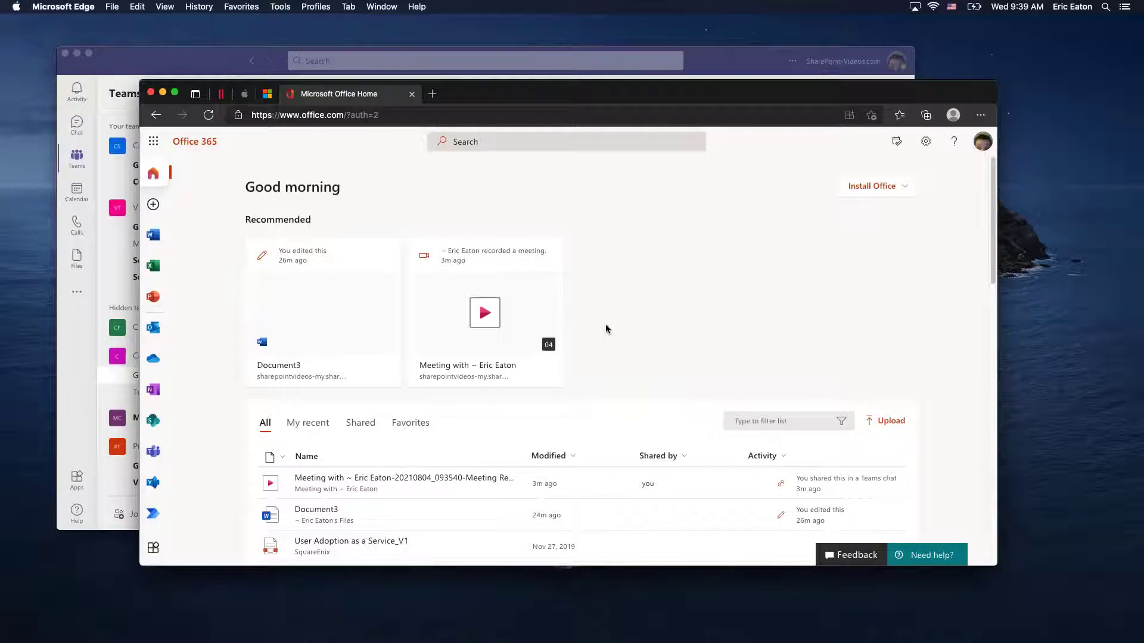
Open Teams on the web in a new tab, show the August 2021 calendar, and dismiss the notifications prompt.
click(159, 455)
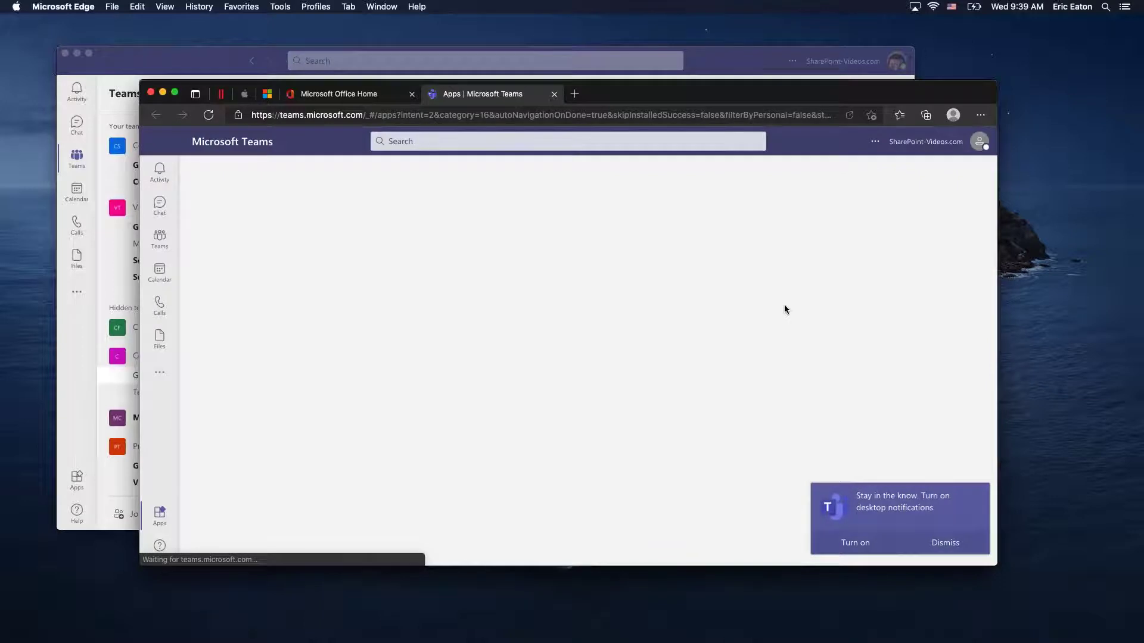
click(161, 272)
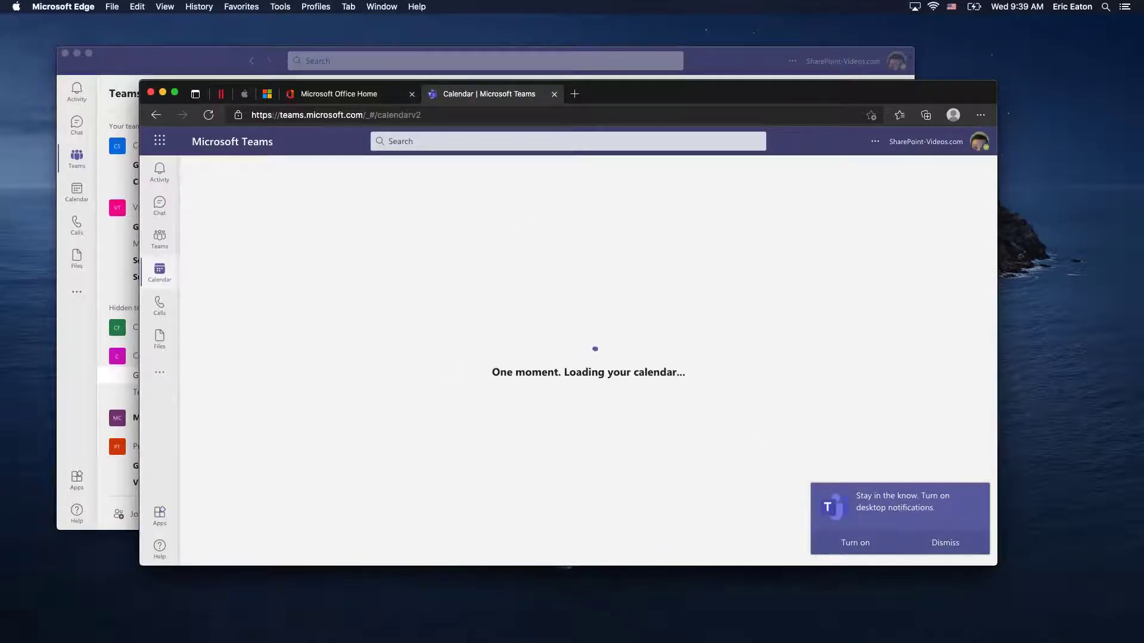
click(944, 543)
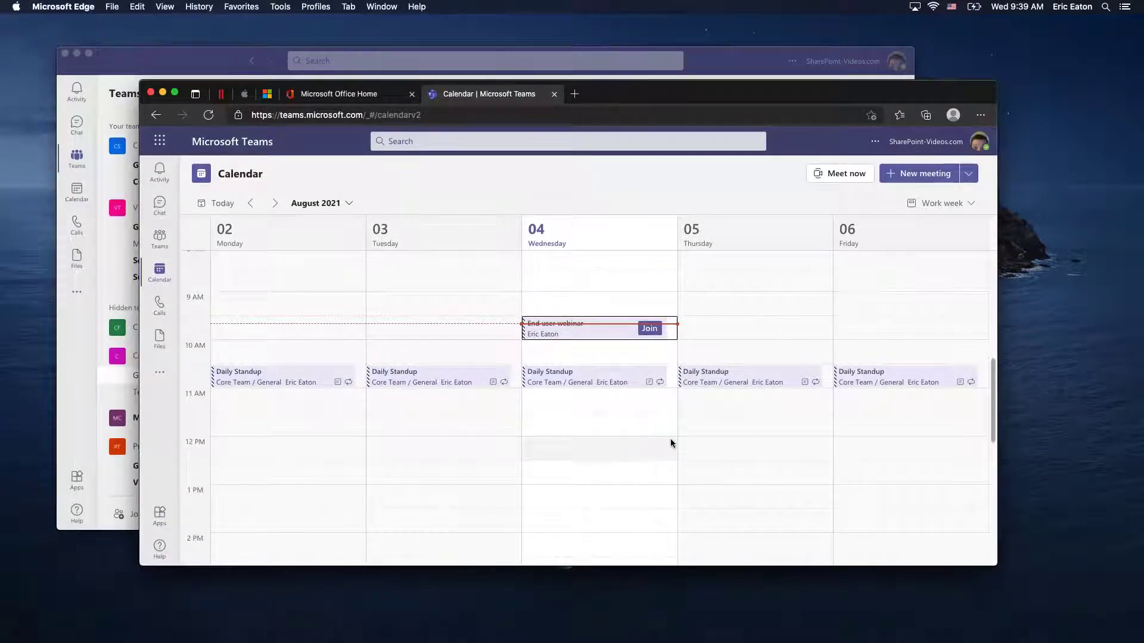
click(953, 115)
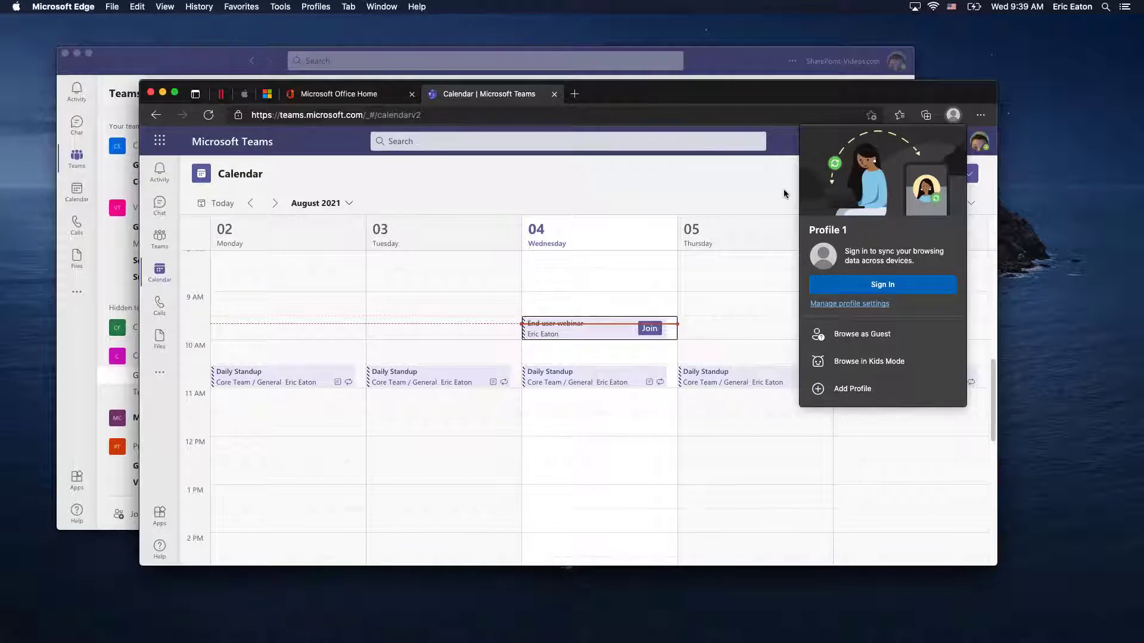
click(753, 93)
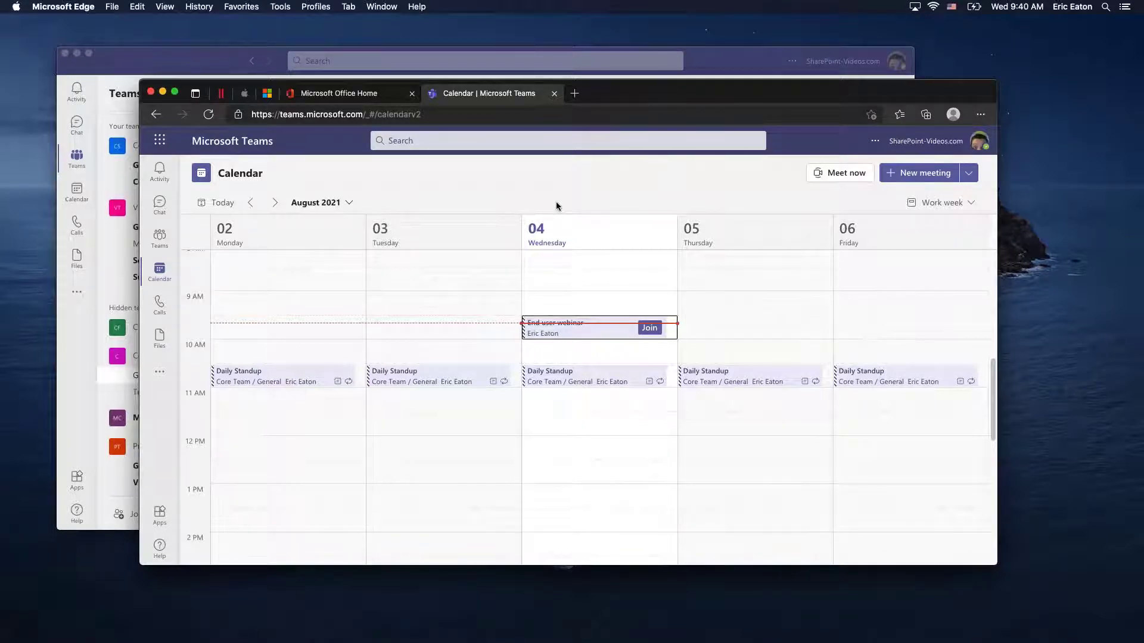
Install the Teams site from Edge's menu as a standalone app named 'Teams Lite'.
click(982, 116)
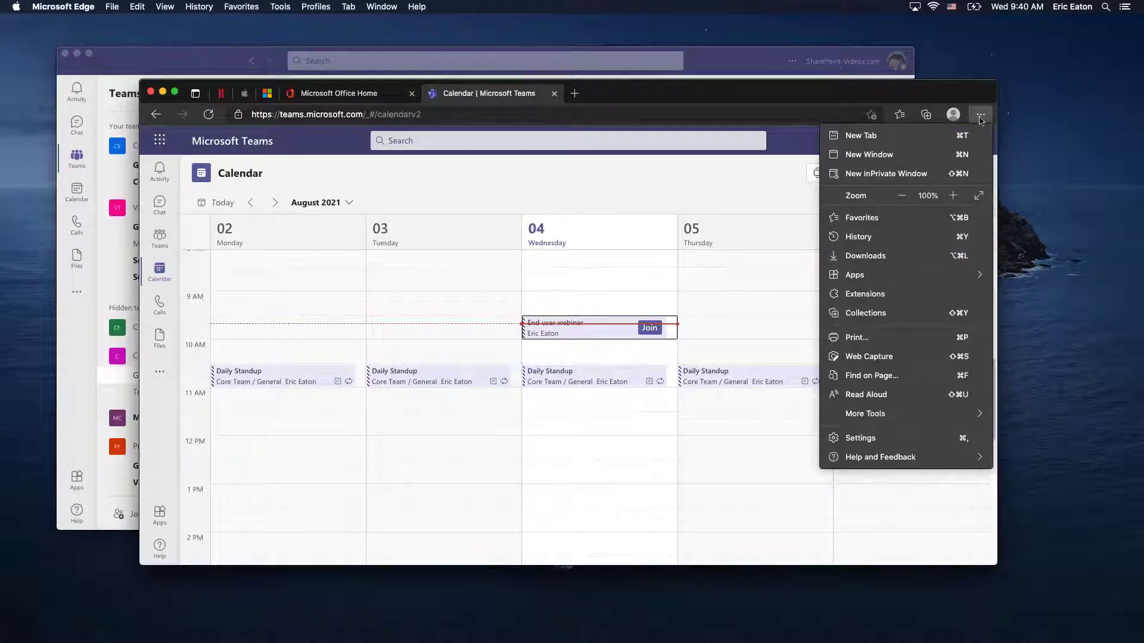
mouse_move(856, 278)
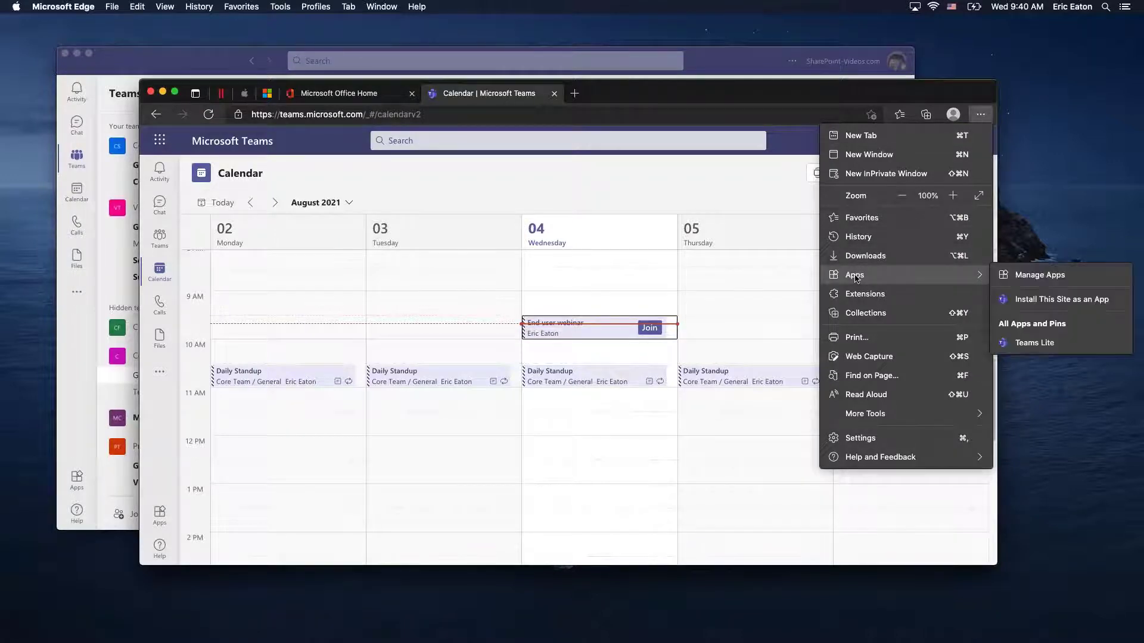
click(1029, 302)
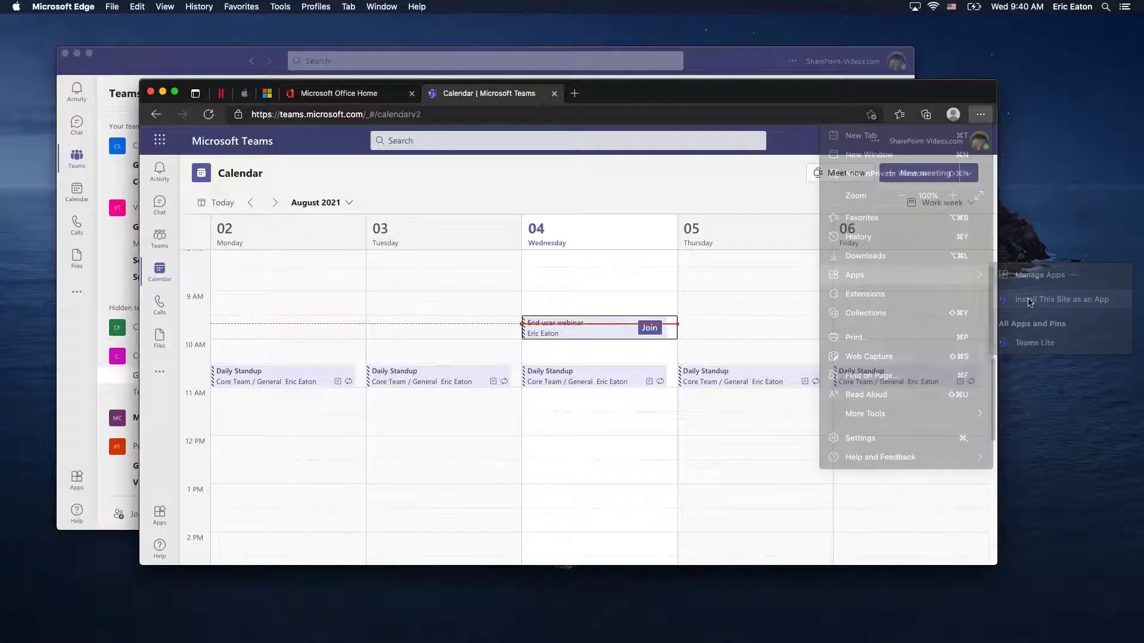
text(Teams Lite)
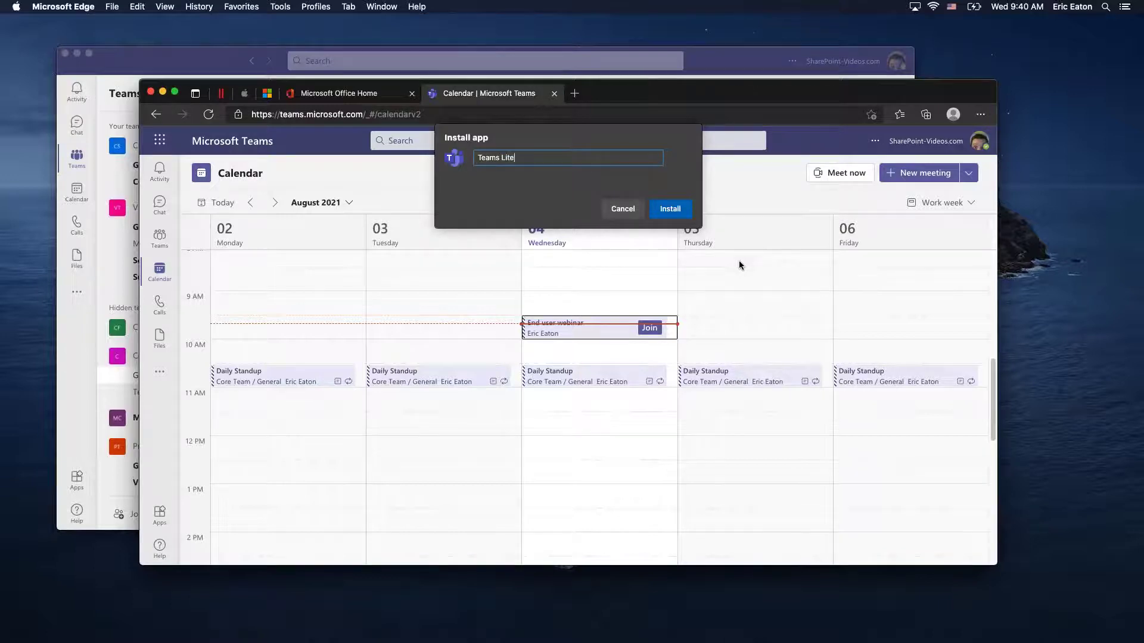
key(Return)
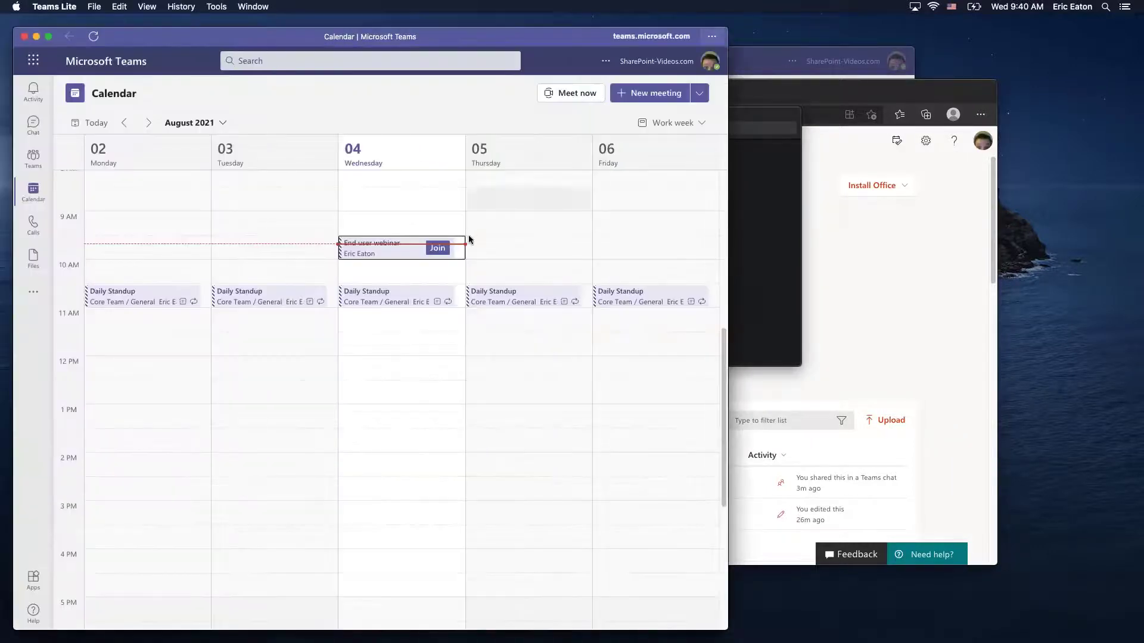
View the chats in Teams Lite, then close its window and the folder holding the app.
mouse_move(493, 41)
mouse_down()
mouse_move(728, 44)
mouse_move(505, 43)
mouse_up()
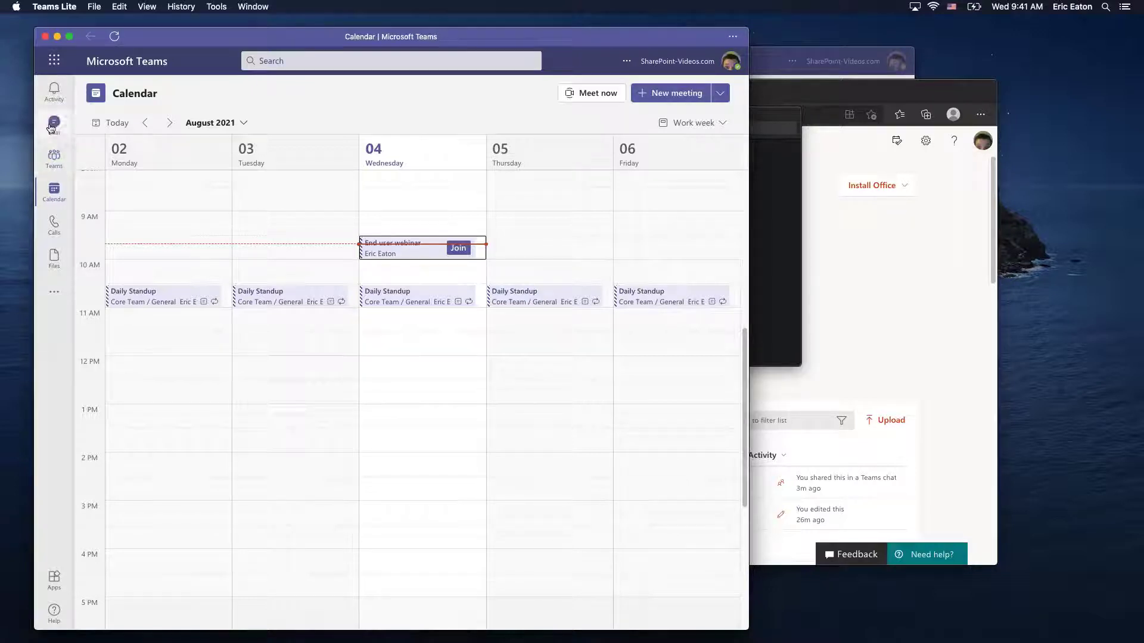
click(52, 126)
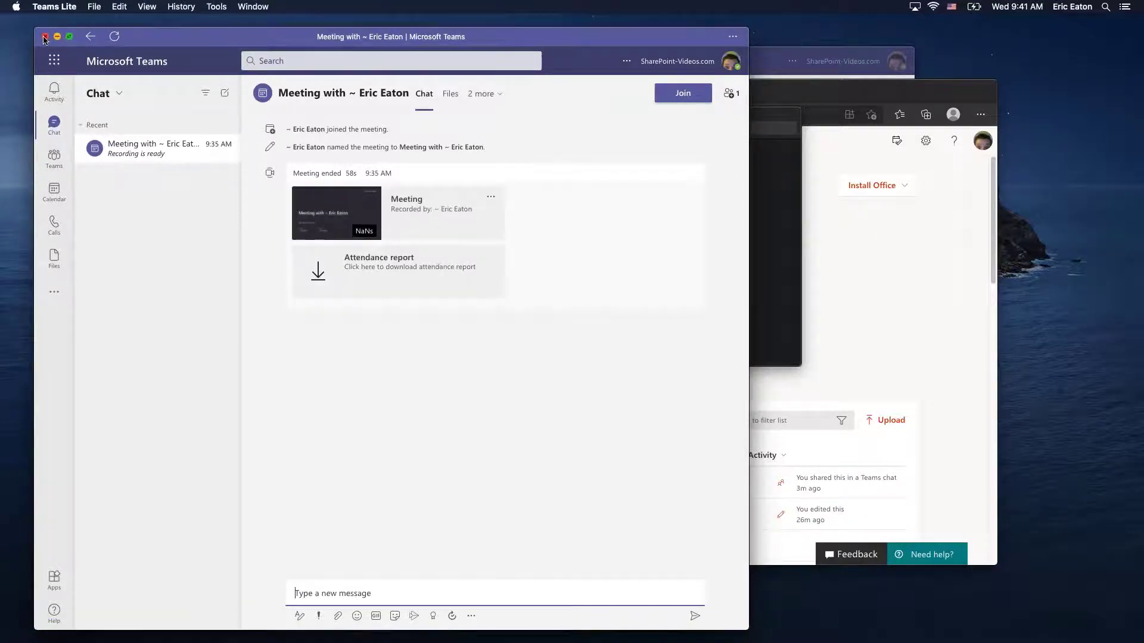
click(44, 36)
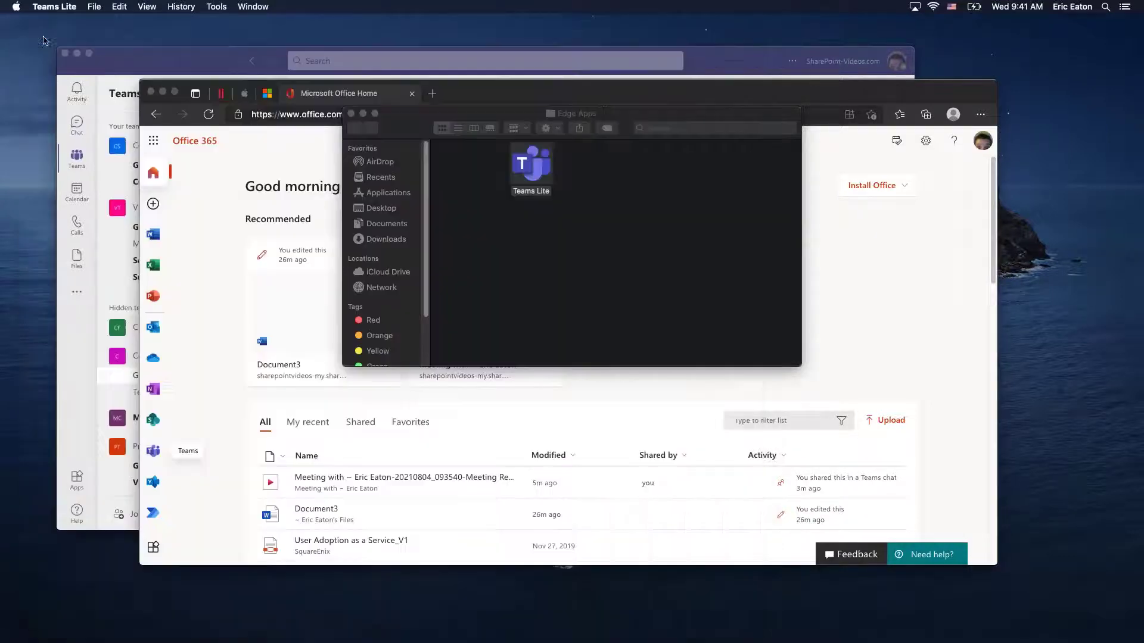
click(351, 114)
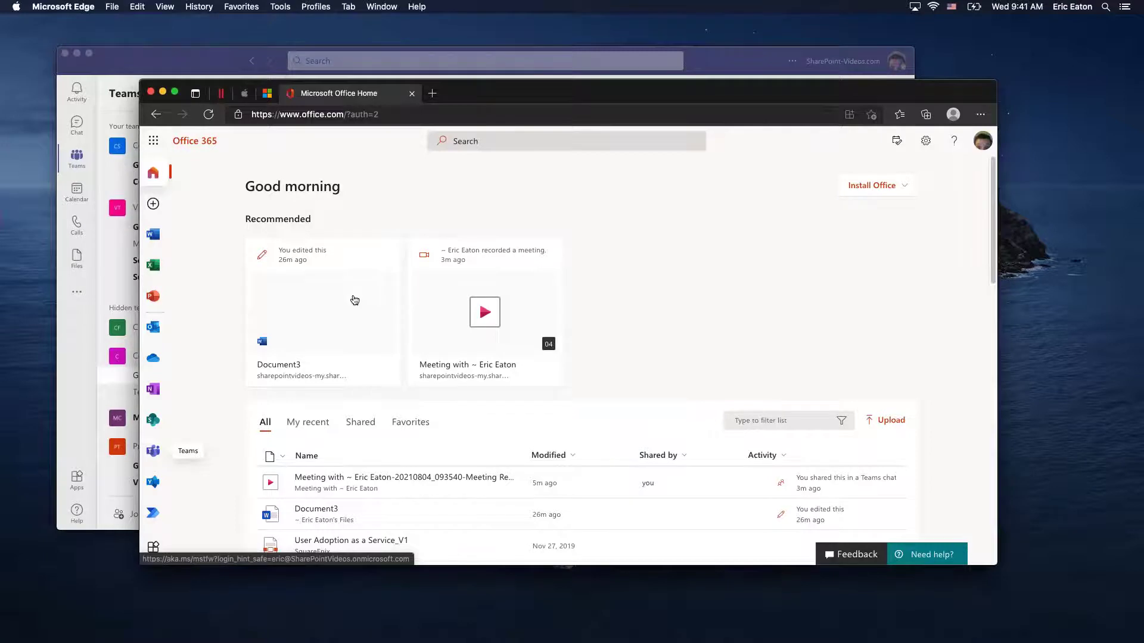
Open Outlook mail from Office home, dismissing the webinar reminder and the forwarding notice.
click(154, 327)
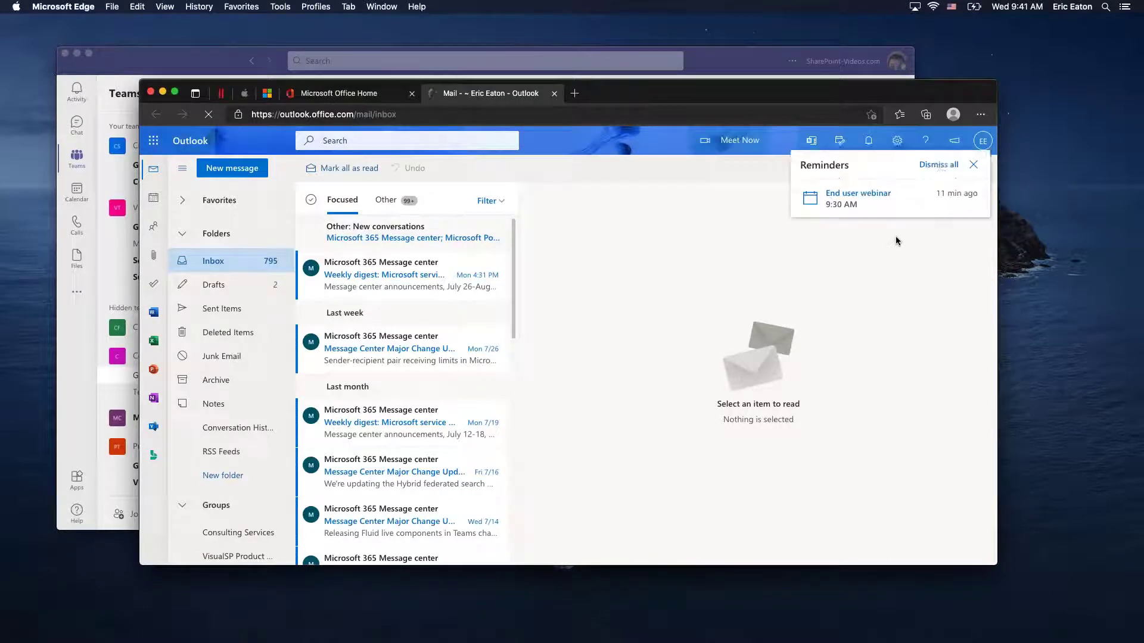
click(940, 180)
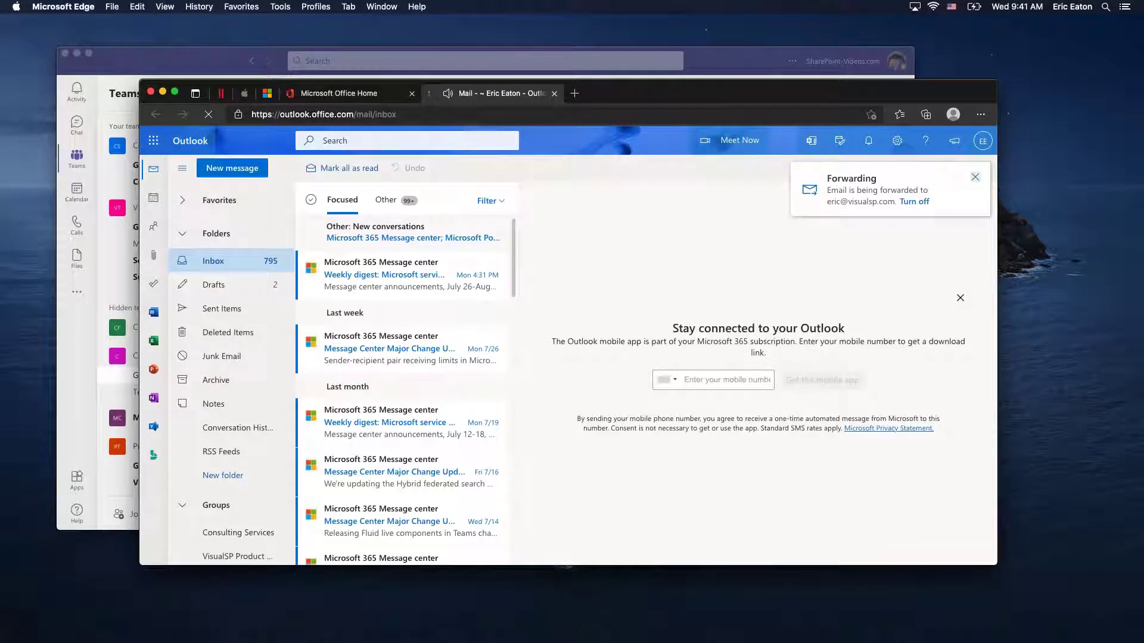
click(980, 177)
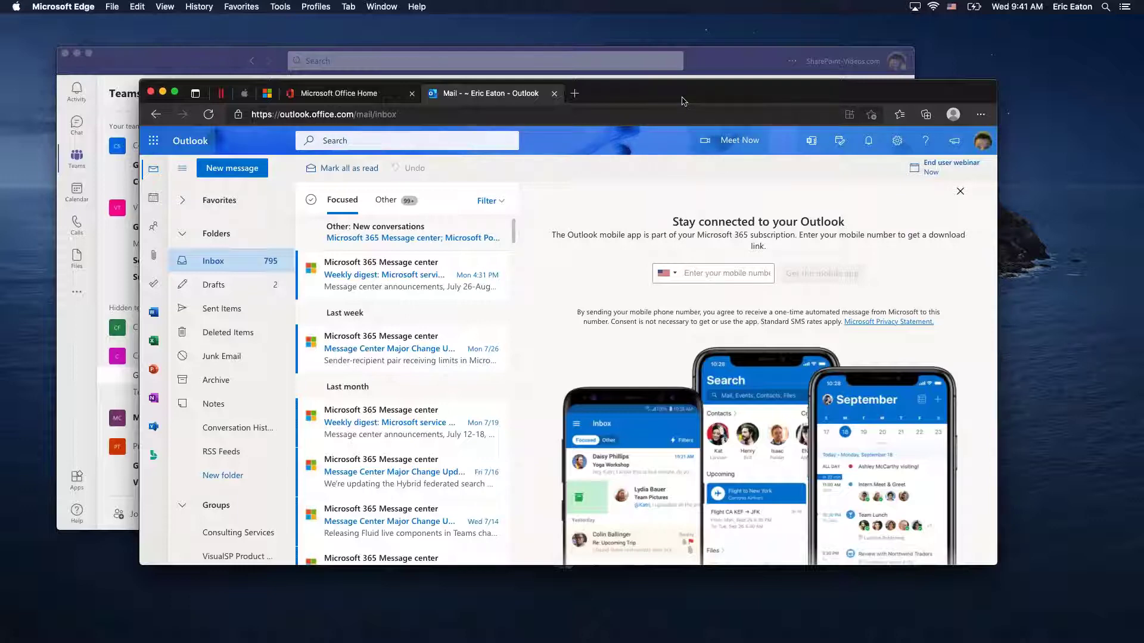
drag(683, 101, 596, 60)
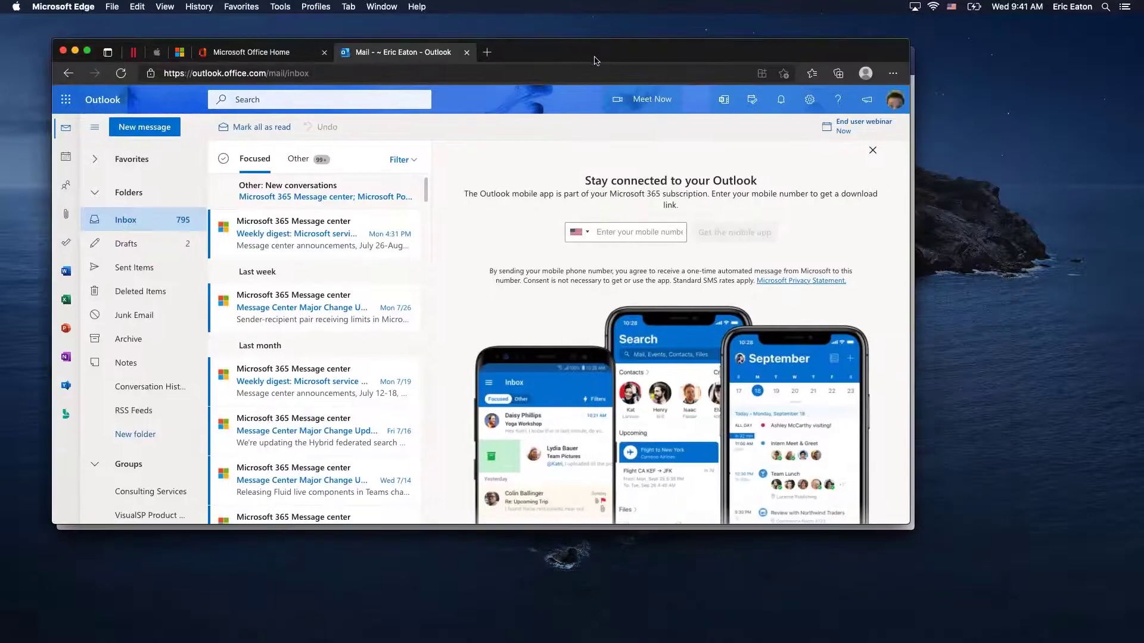
click(262, 52)
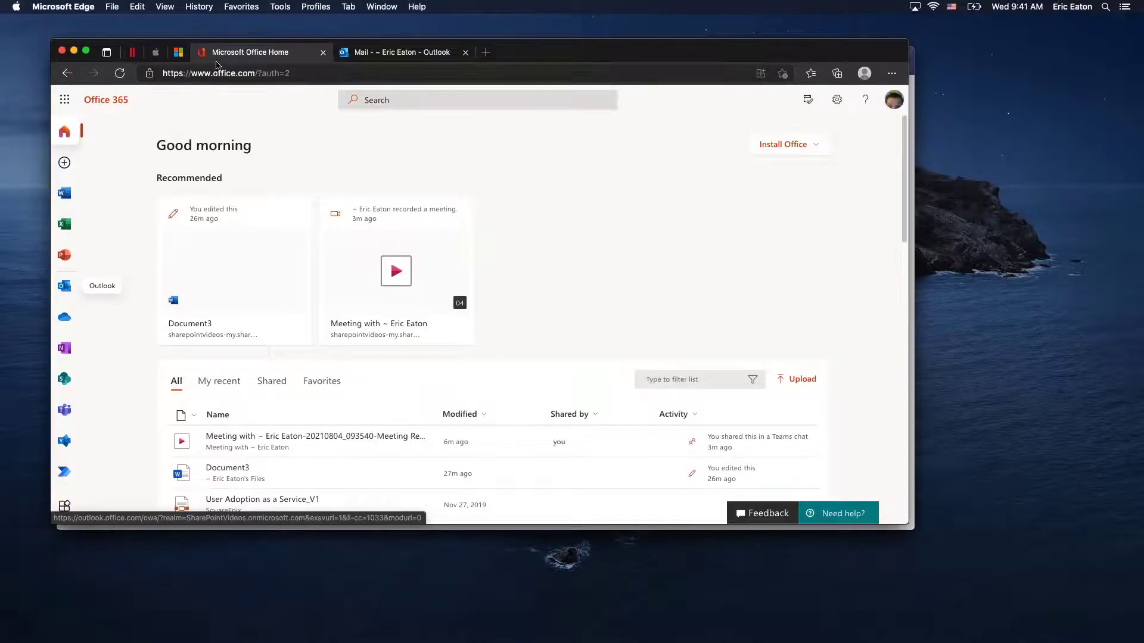
click(816, 149)
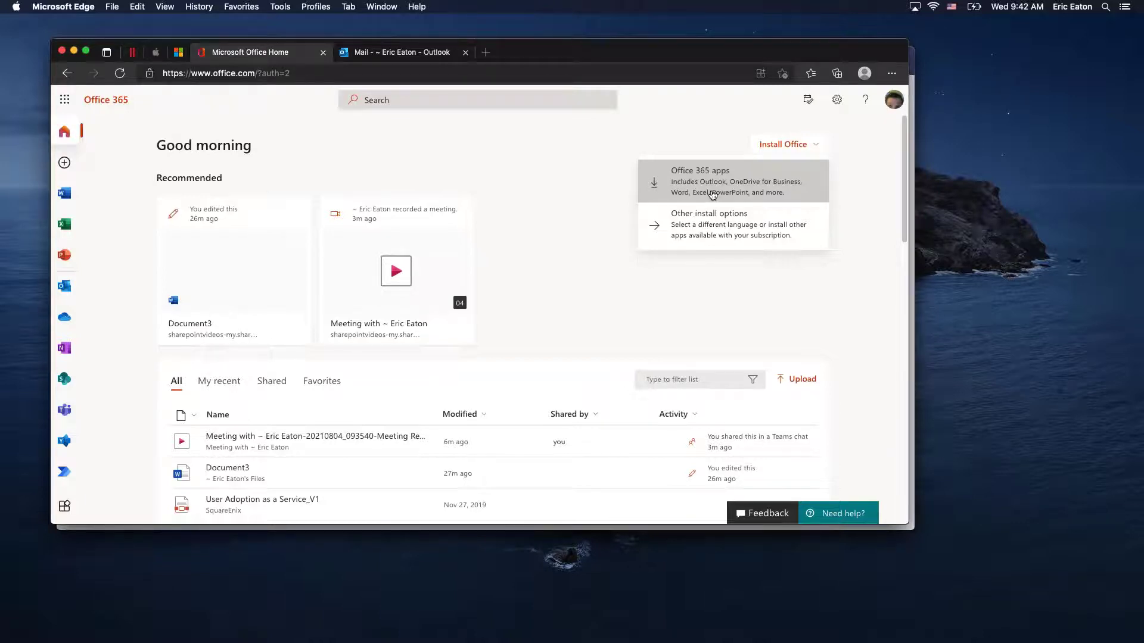
click(876, 287)
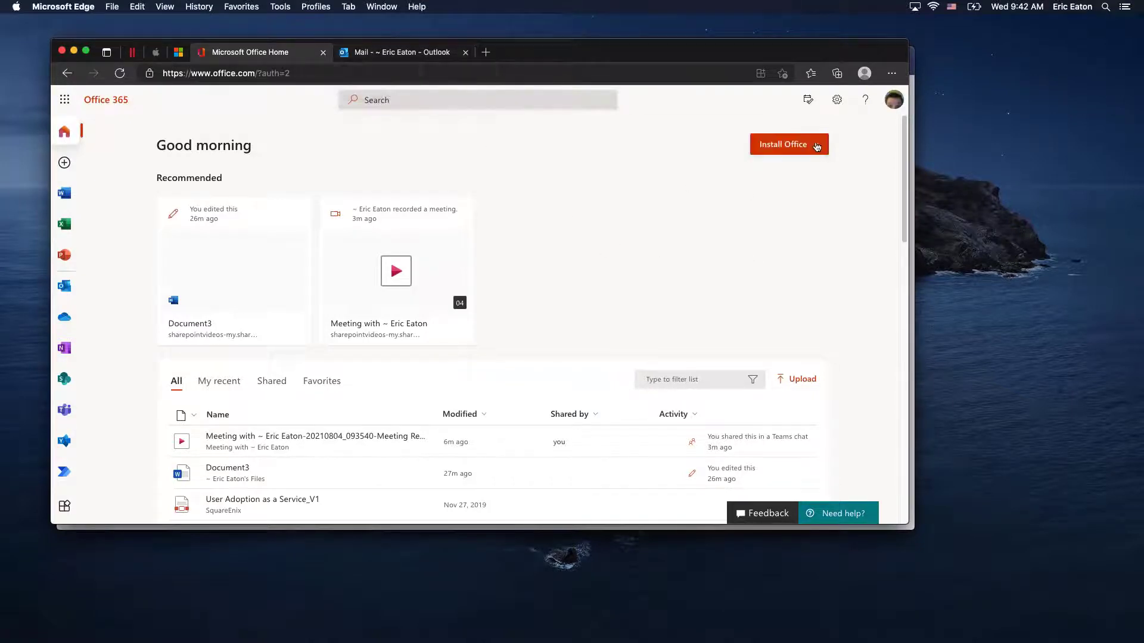
click(785, 144)
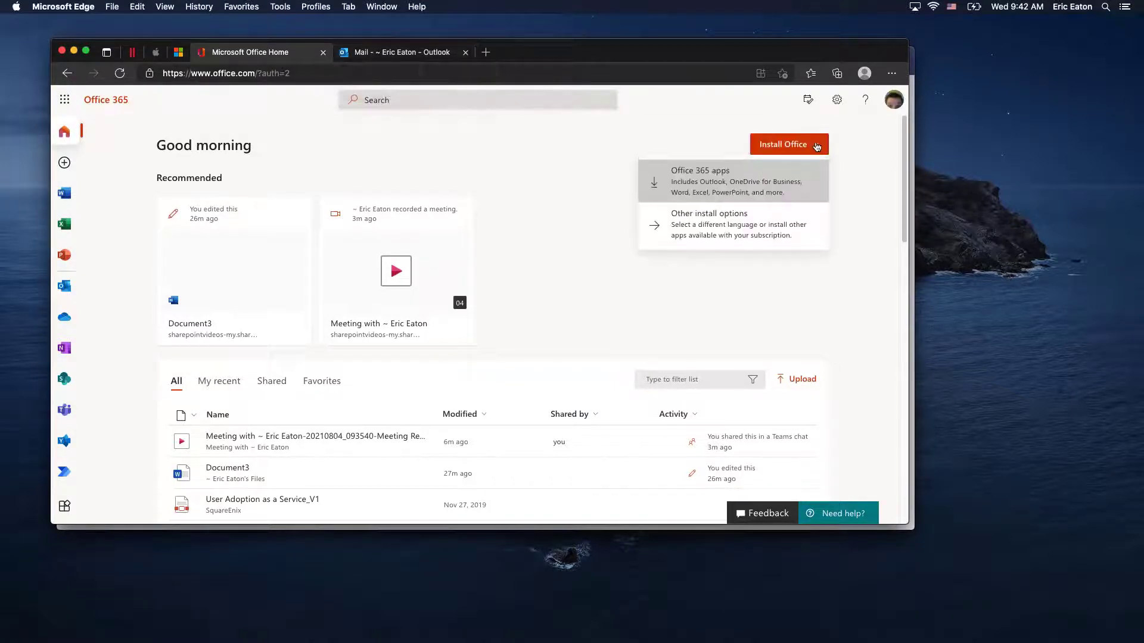
click(540, 193)
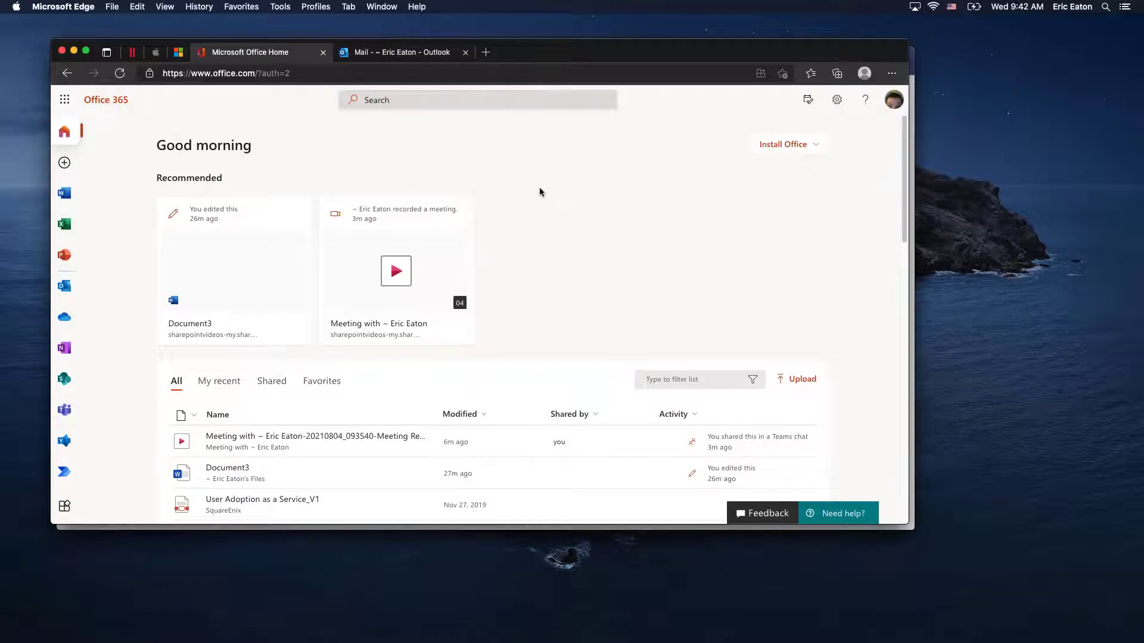
click(409, 55)
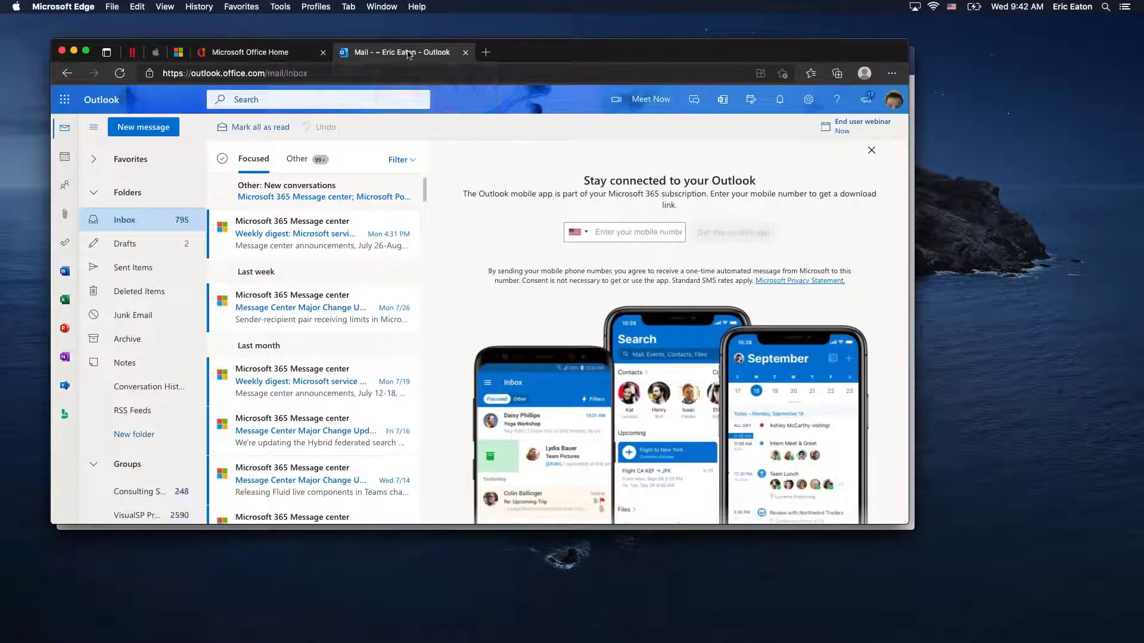
Create a new blank document, Document4, from Word's start page.
click(66, 272)
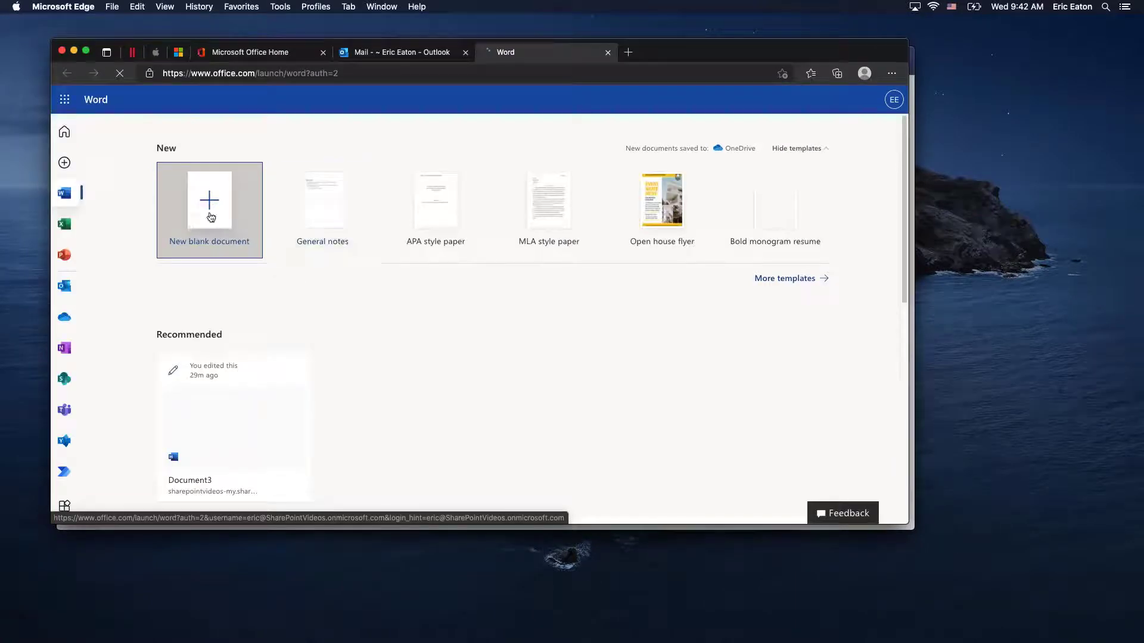
click(207, 208)
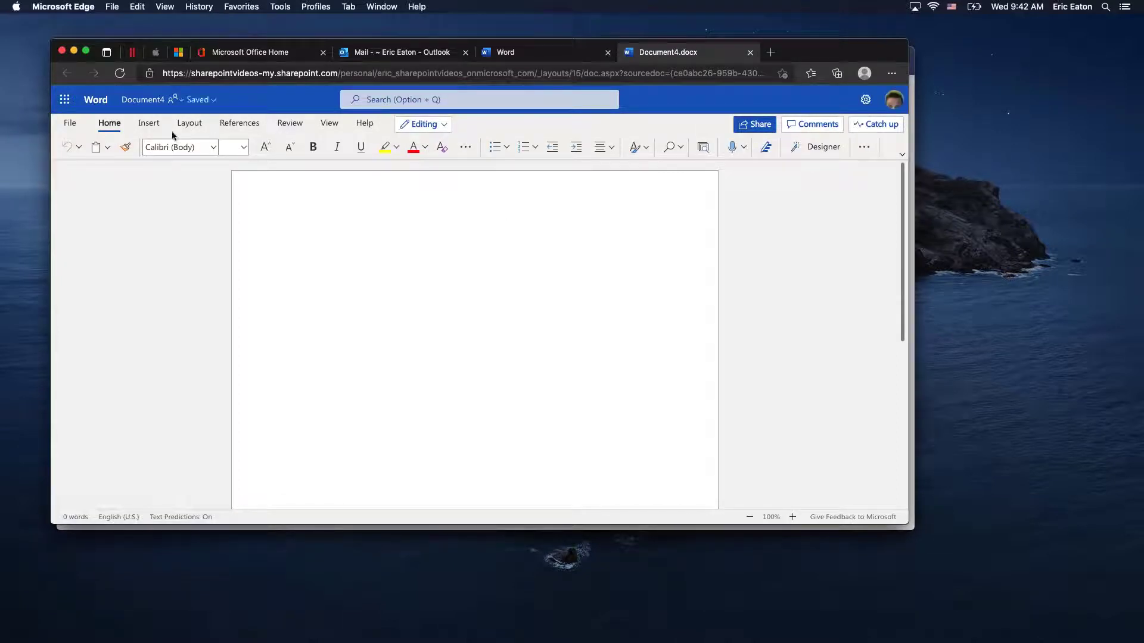
Switch Document4's ribbon from the Simplified to the Classic Ribbon layout.
click(146, 123)
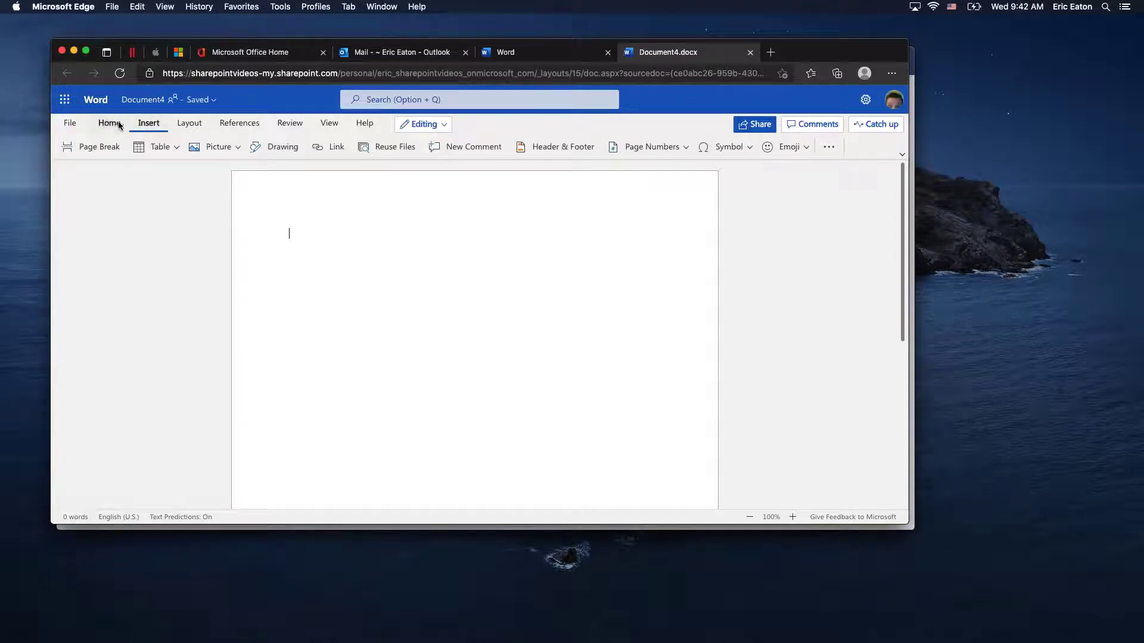
click(114, 124)
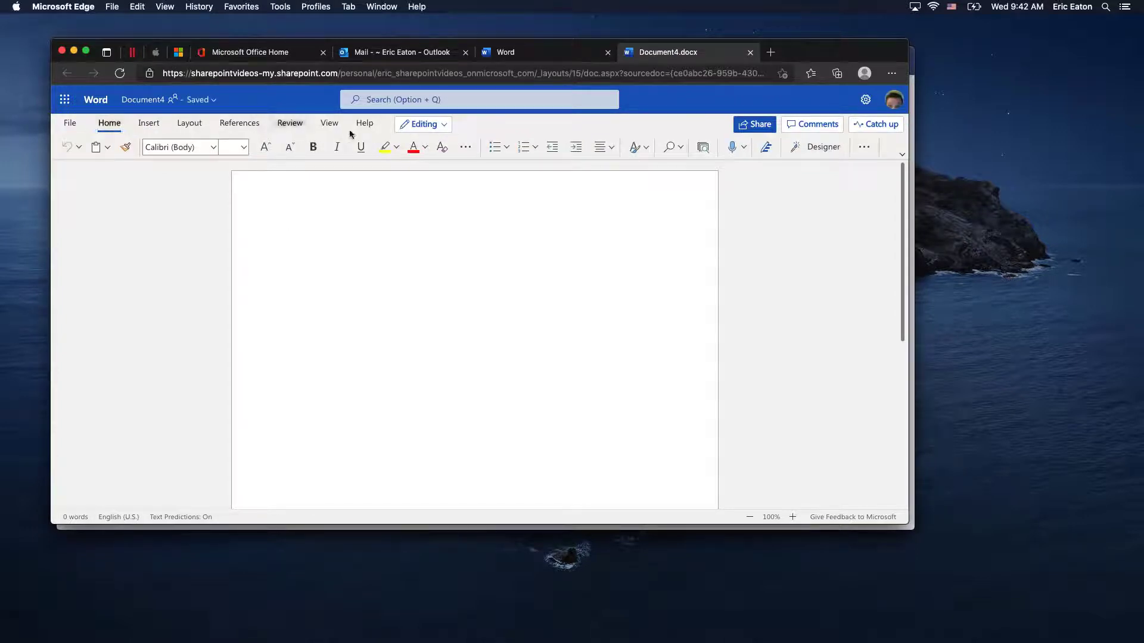
click(902, 154)
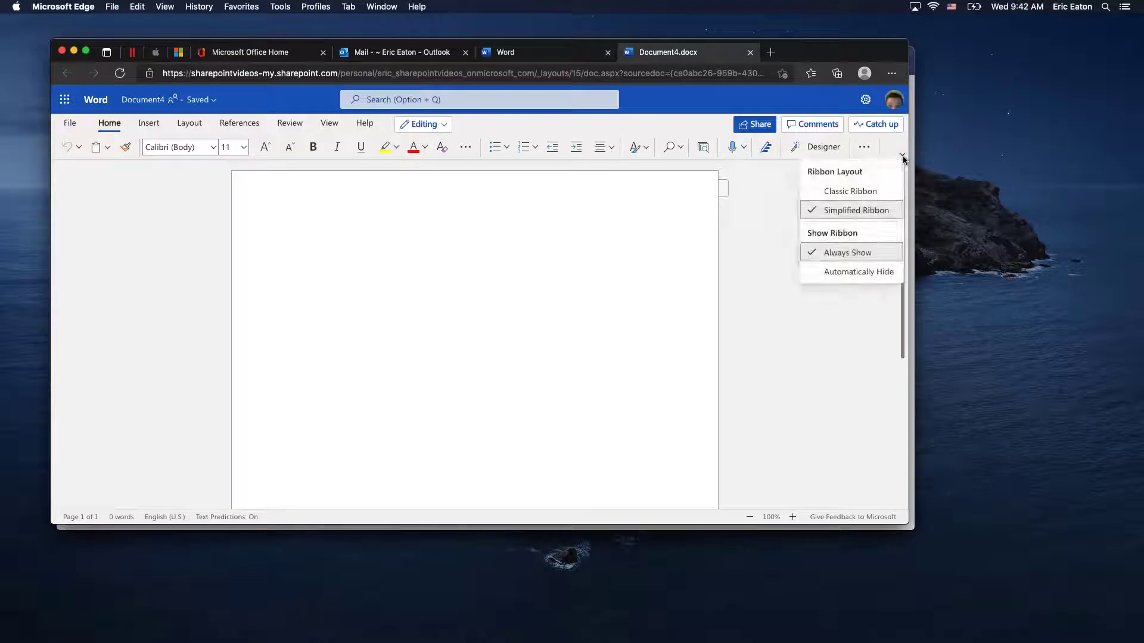
click(852, 191)
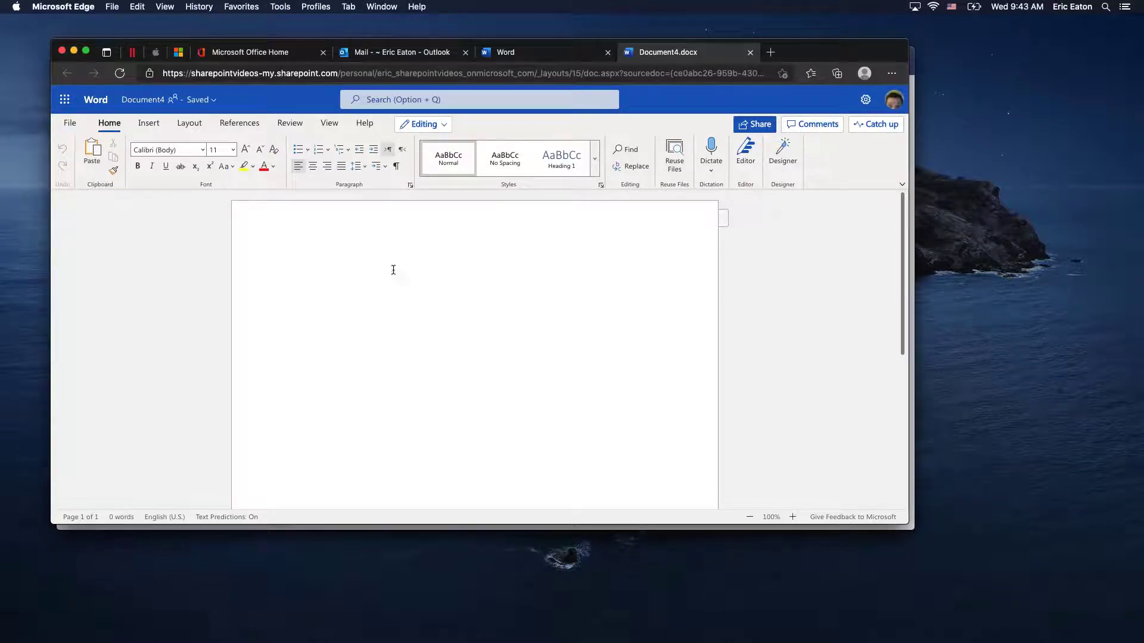
Type 'This is a fictional sentence.', fixing the typos, and start a new line.
text(This is a f)
text(it=cti)
text(onal)
key(BackSpace)
key(Left)
key(Left)
key(BackSpace)
key(Right)
key(Left)
key(Left)
key(Left)
key(BackSpace)
key(End)
text(sentence.)
key(Return)
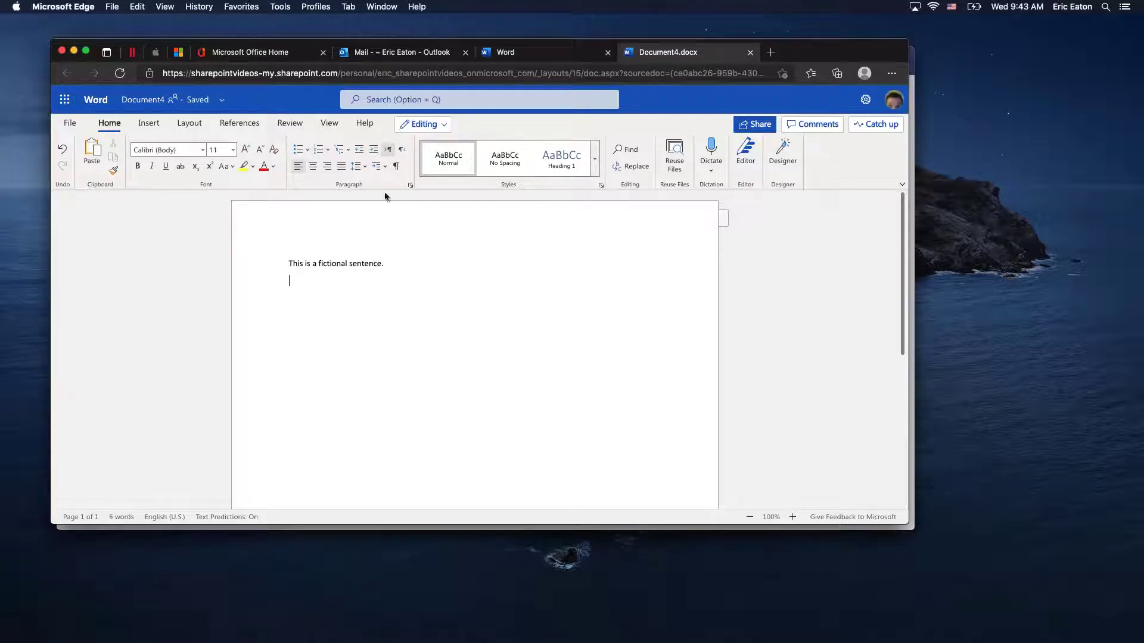
Open Document4 in desktop Word from the Editing menu and move its window up and right.
click(443, 125)
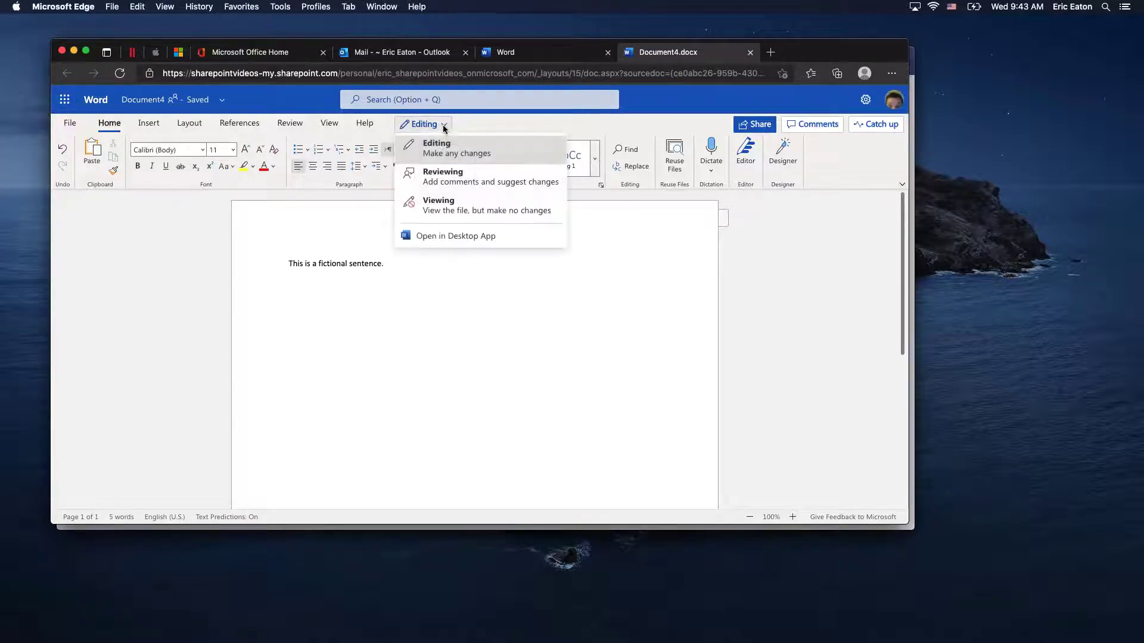
click(448, 236)
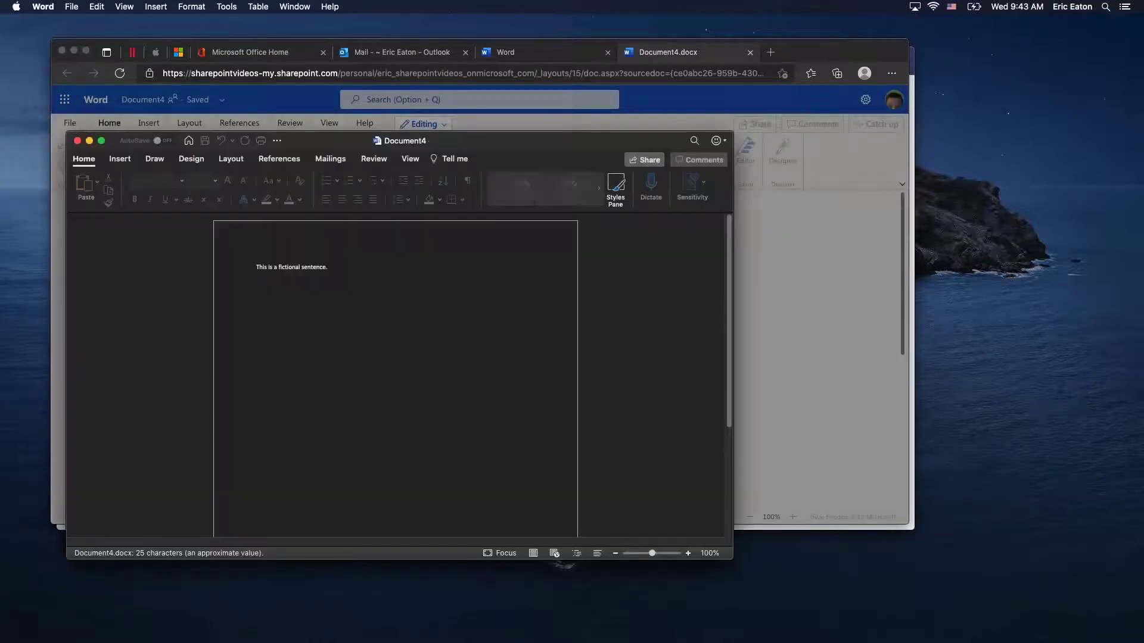
drag(569, 143, 632, 132)
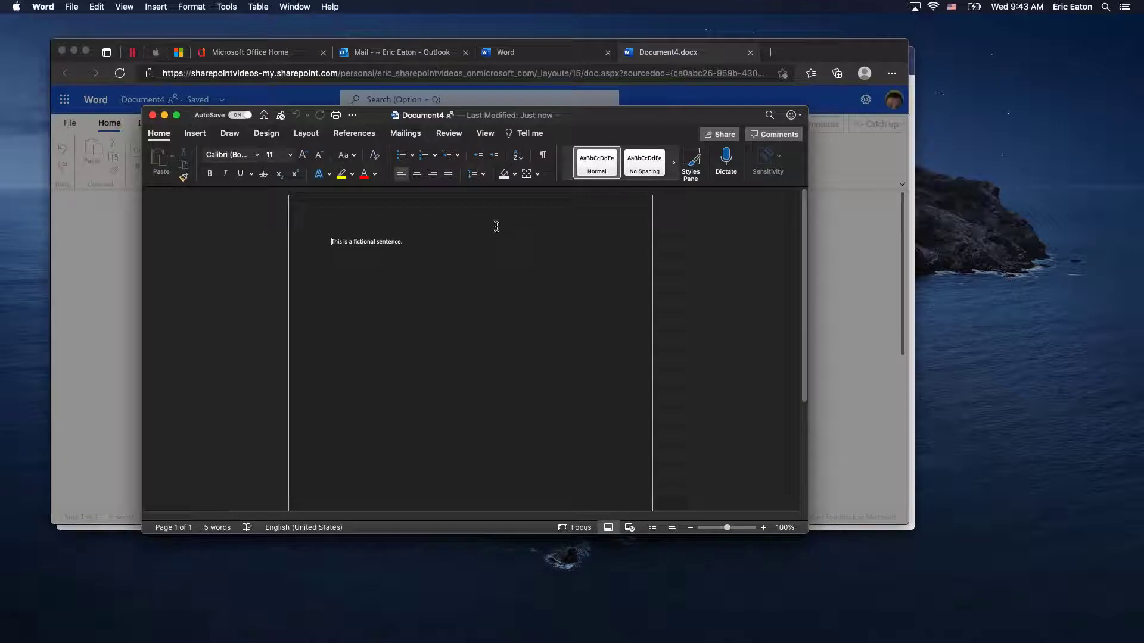
Turn on the rulers from desktop Word's View tab, then return to Home.
drag(643, 119, 770, 131)
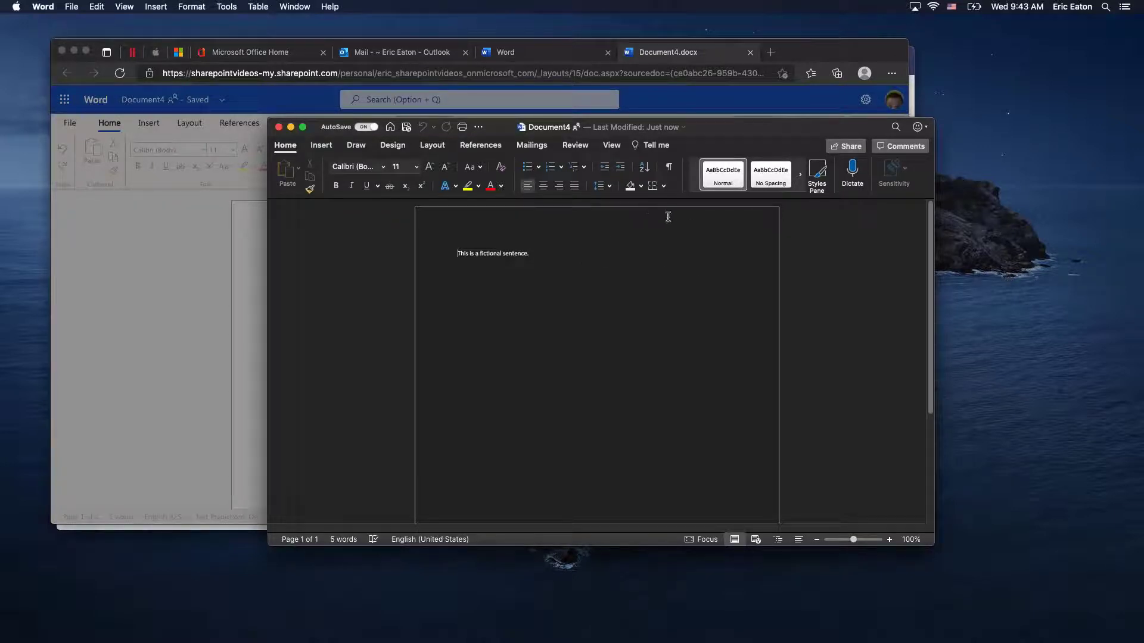
click(612, 149)
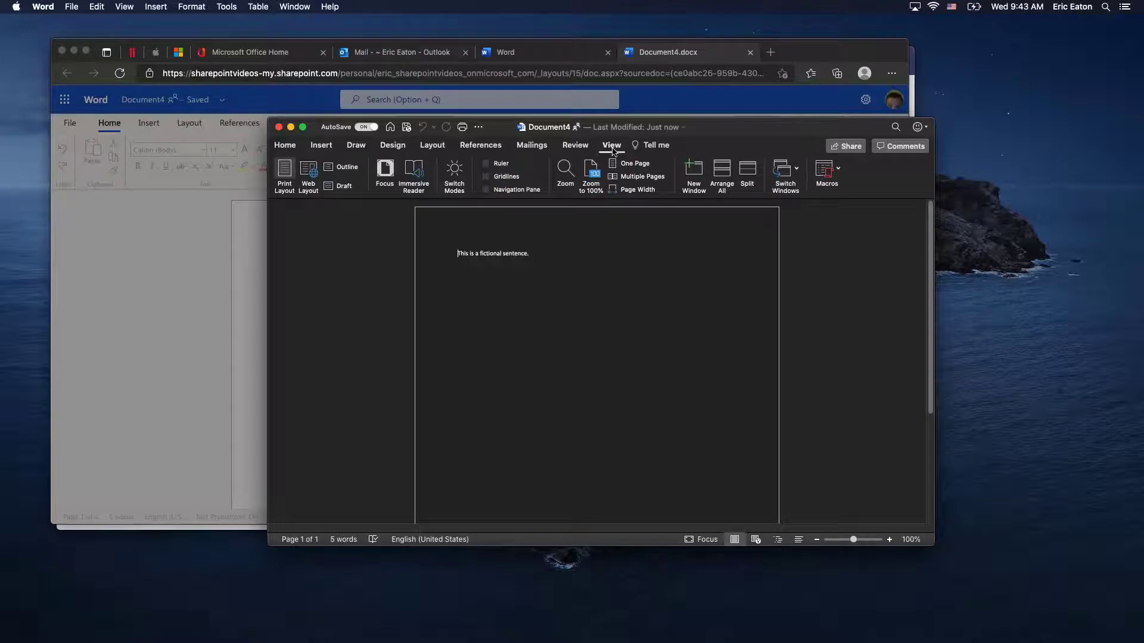
click(486, 164)
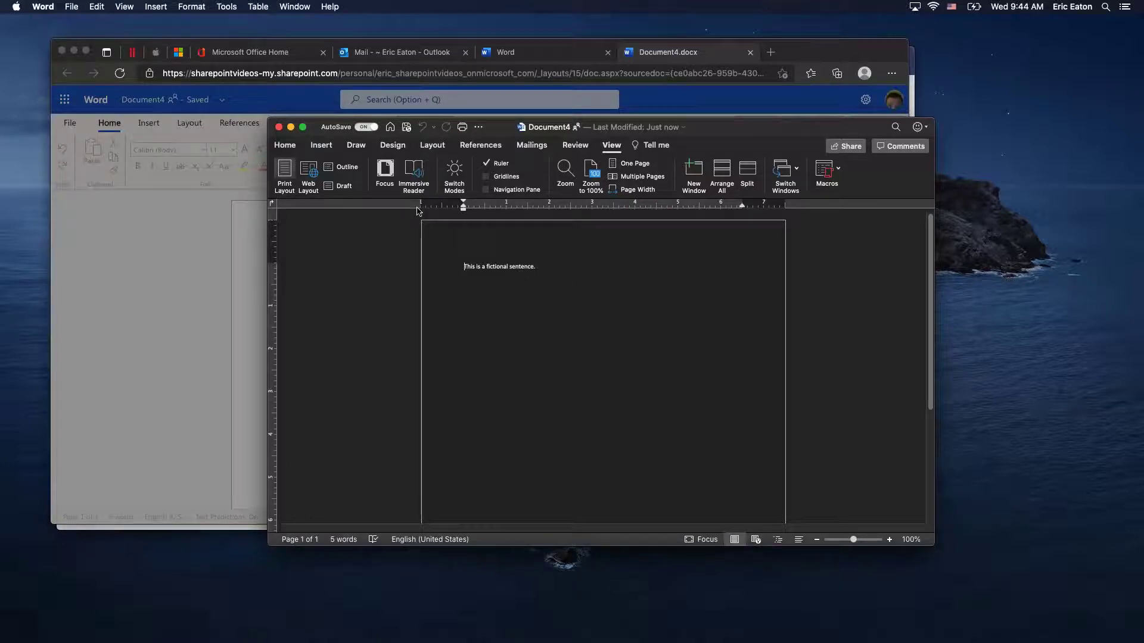
click(286, 146)
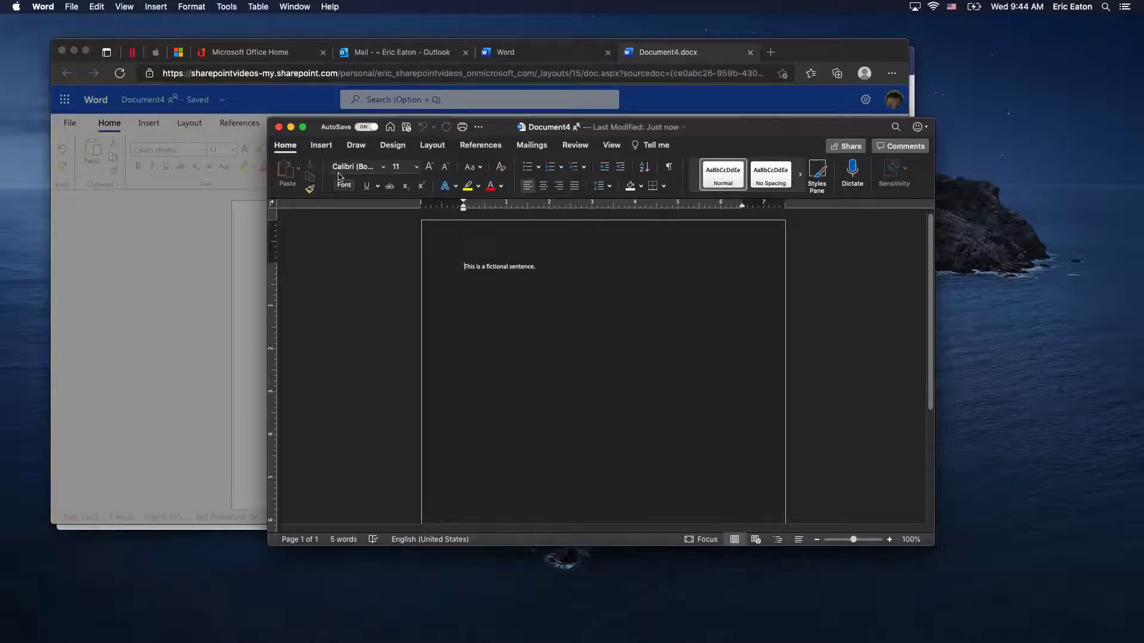
Open and close desktop Word's File menu twice without changing the document.
click(73, 8)
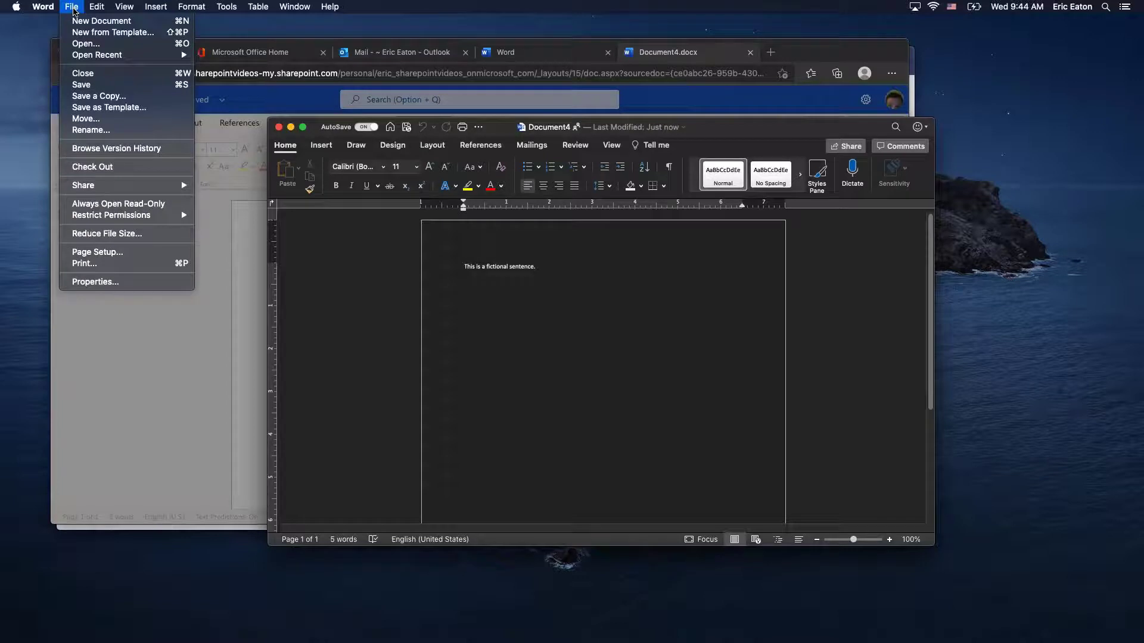
click(43, 7)
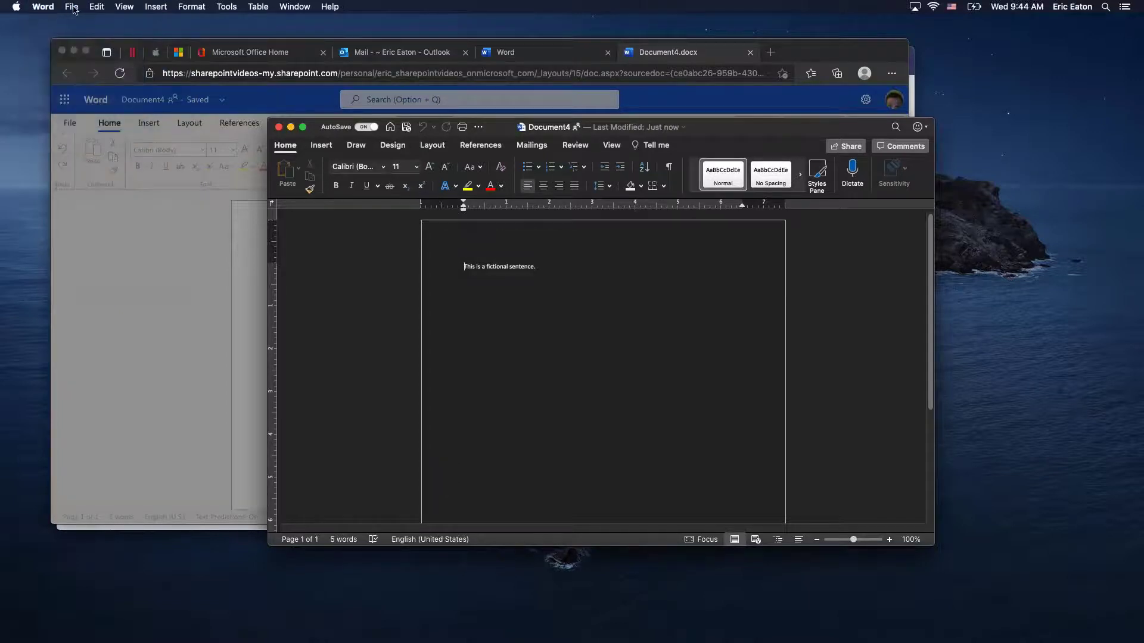
click(73, 8)
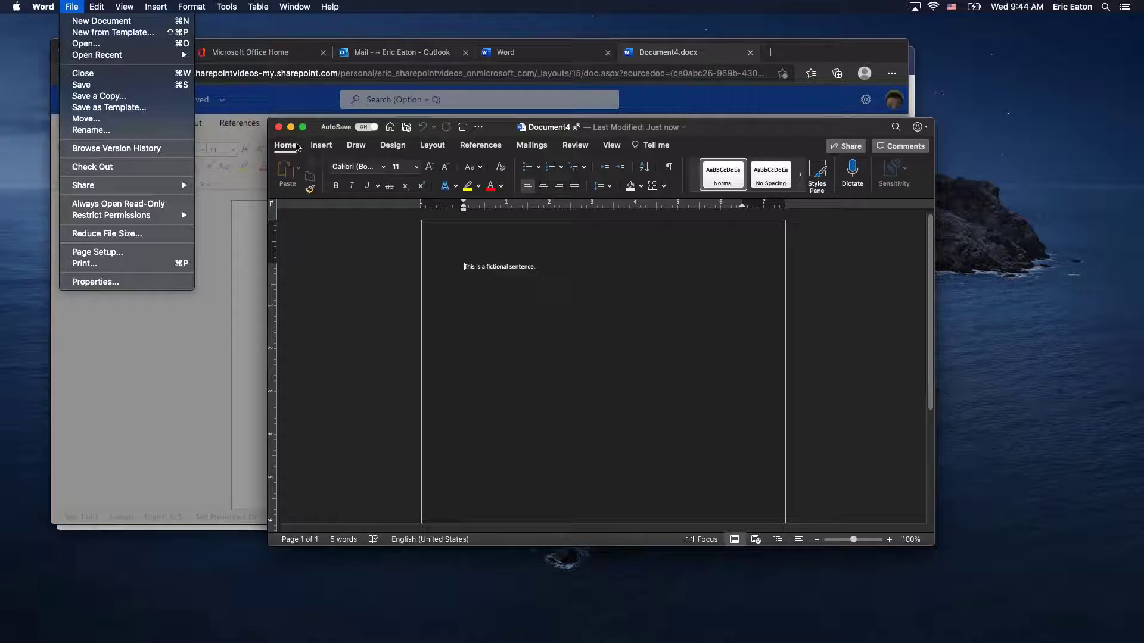
click(349, 301)
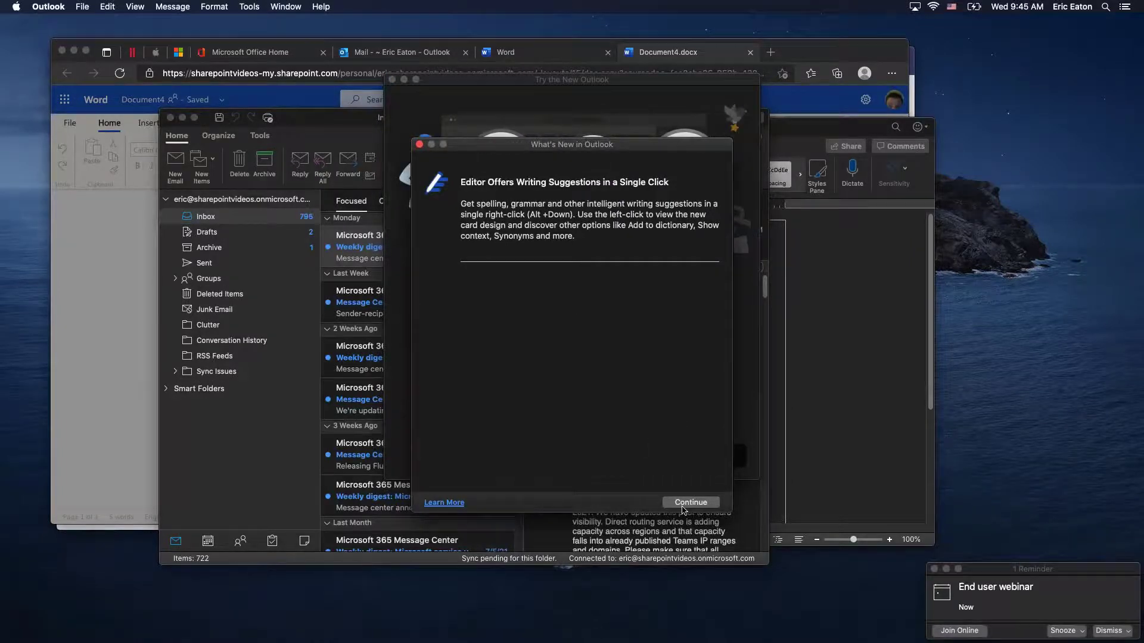
Dismiss desktop Outlook's What's New and Try the New Outlook notices, then return to the Outlook web inbox in Edge.
click(684, 505)
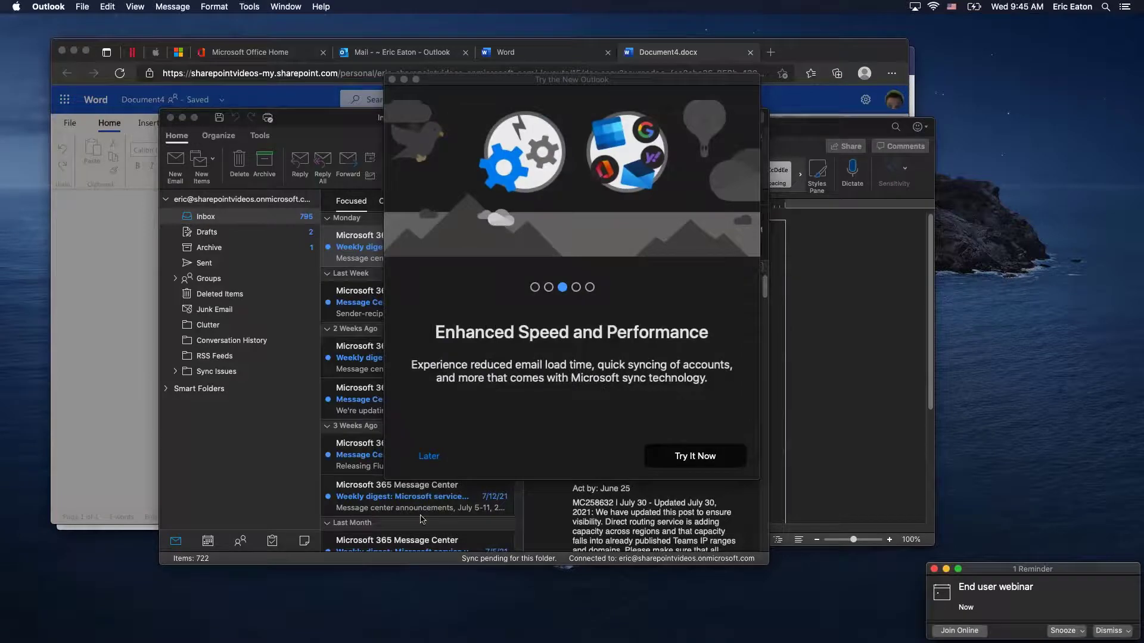
click(426, 455)
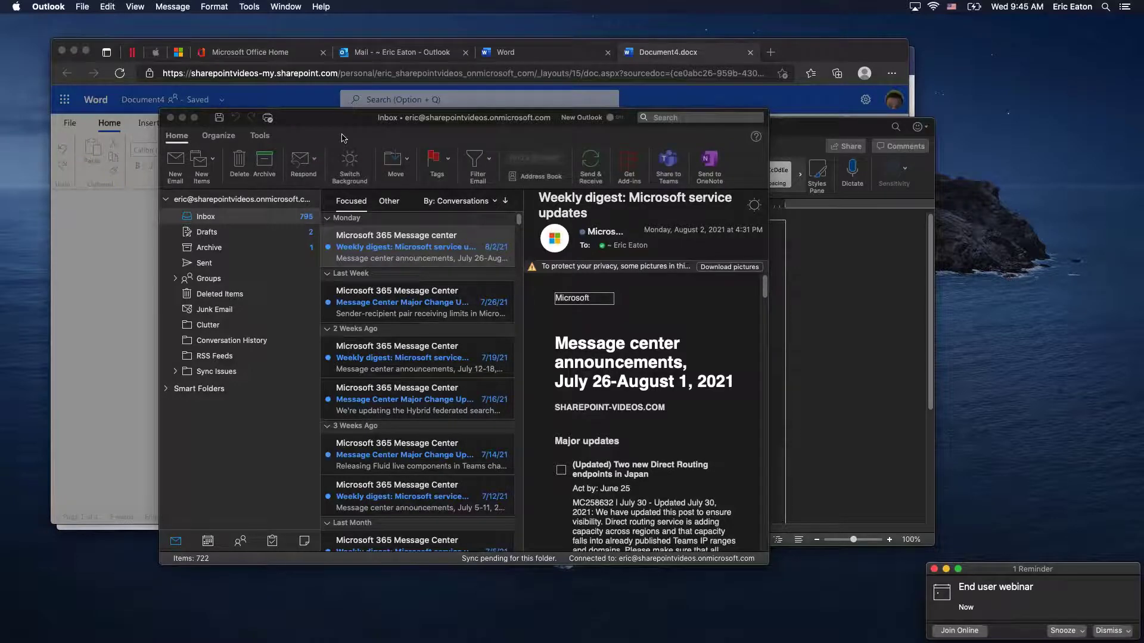
click(412, 55)
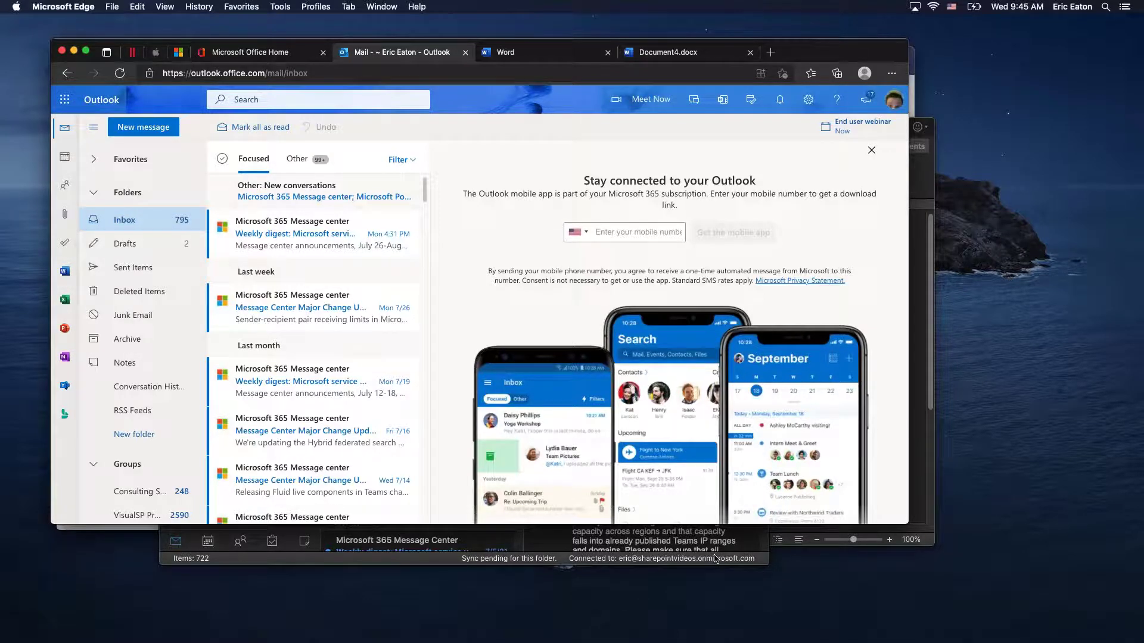
Bring desktop Word's Document4 to the front and open its Print dialog.
click(922, 520)
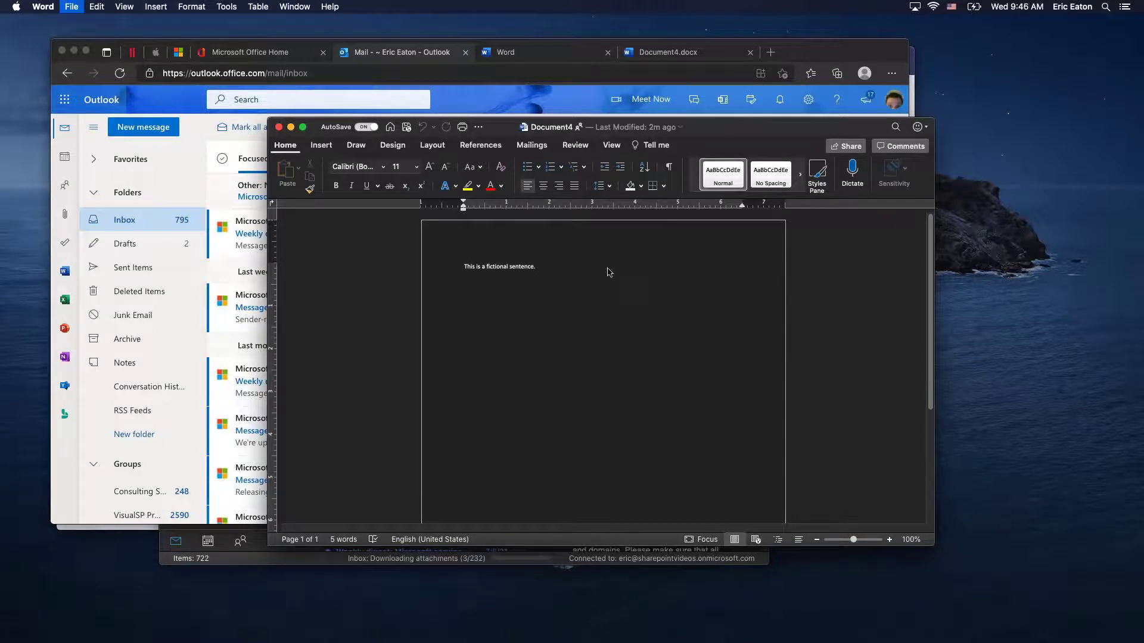
key(super+p)
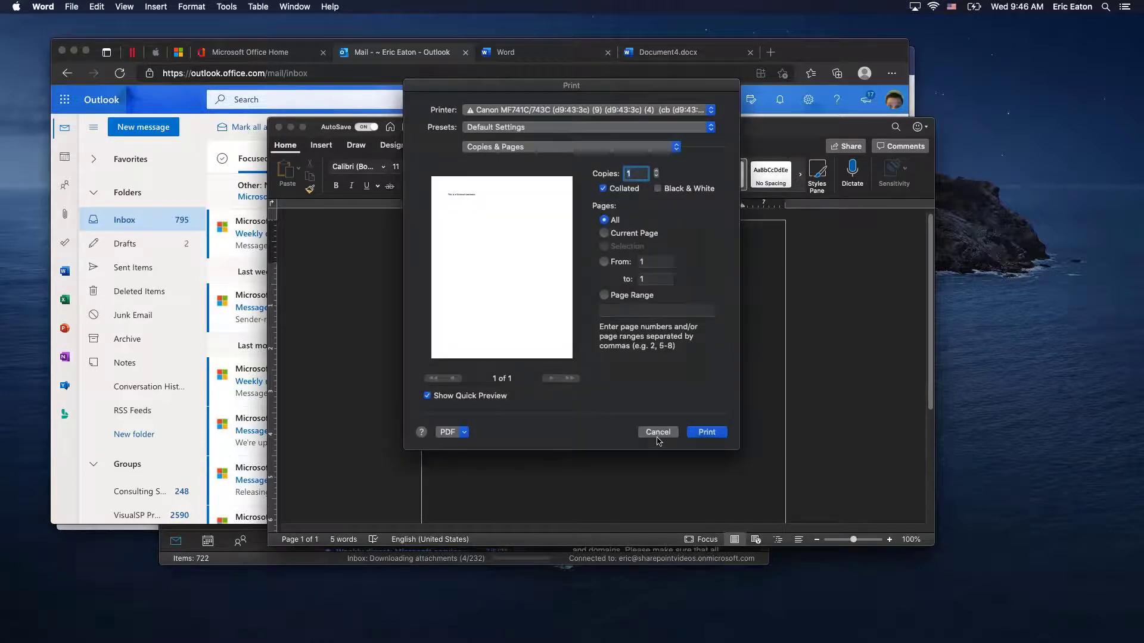